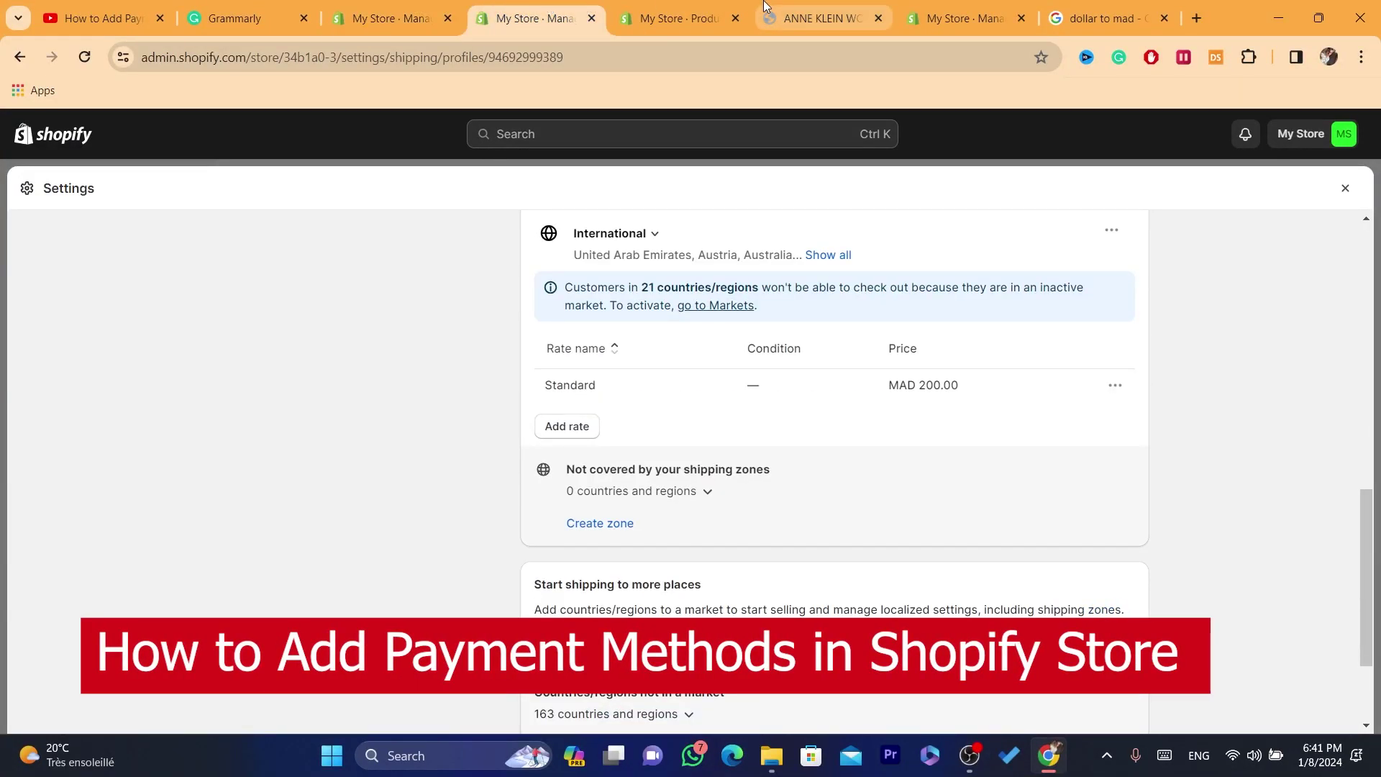
From the ANNE KLEIN watch tab, enter 'How to Add Payment Methods in Shopify Store' in the address bar
click(817, 18)
click(803, 45)
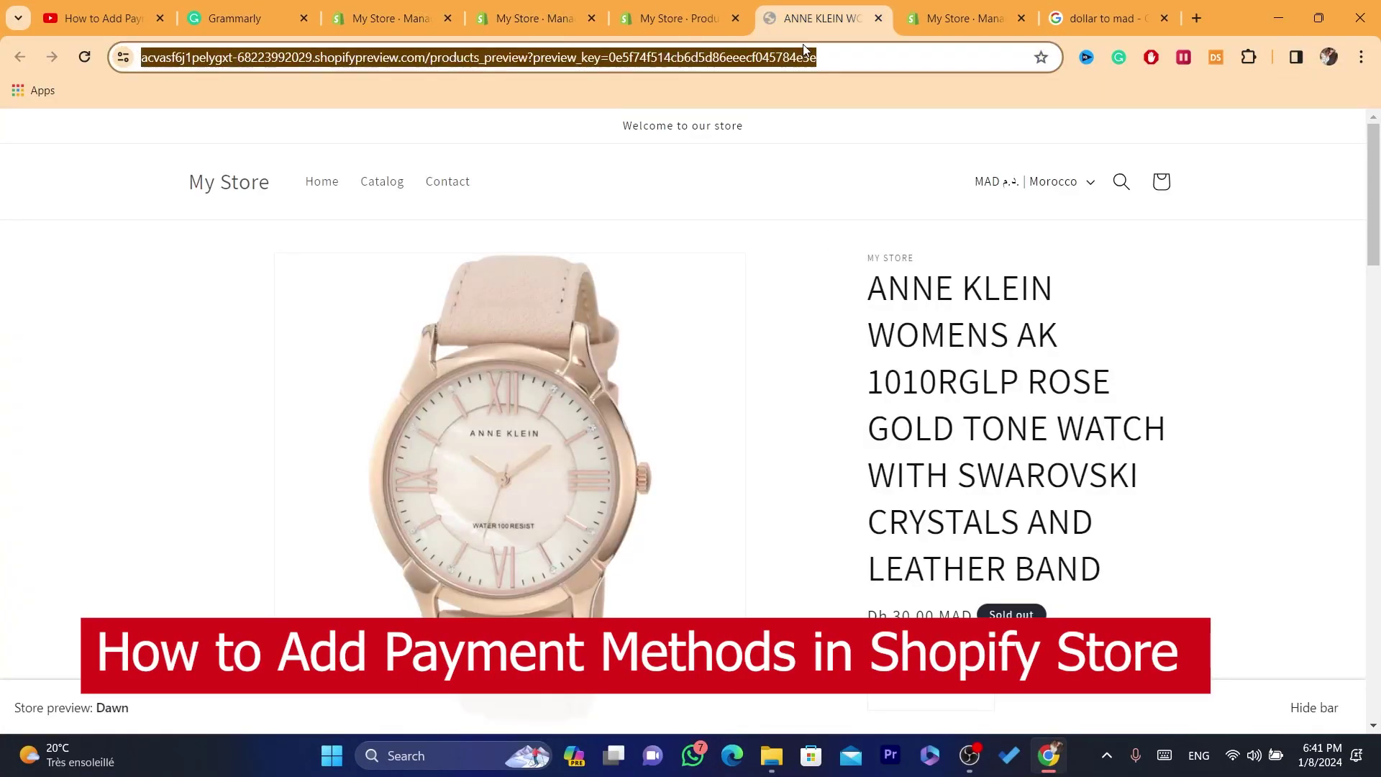
text(How to Add Payment Methods in Shopify Store (2024) Tutorial)
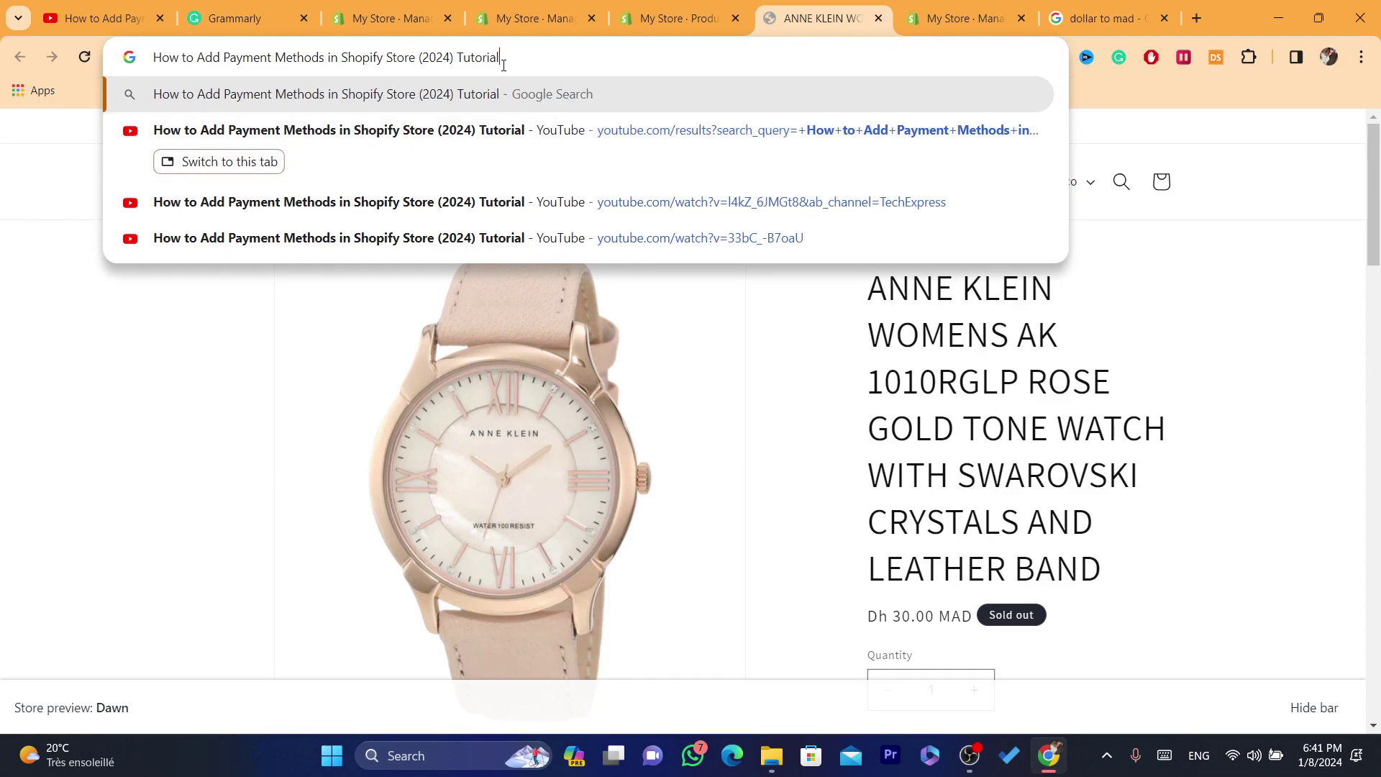
drag(504, 62, 414, 62)
key(BackSpace)
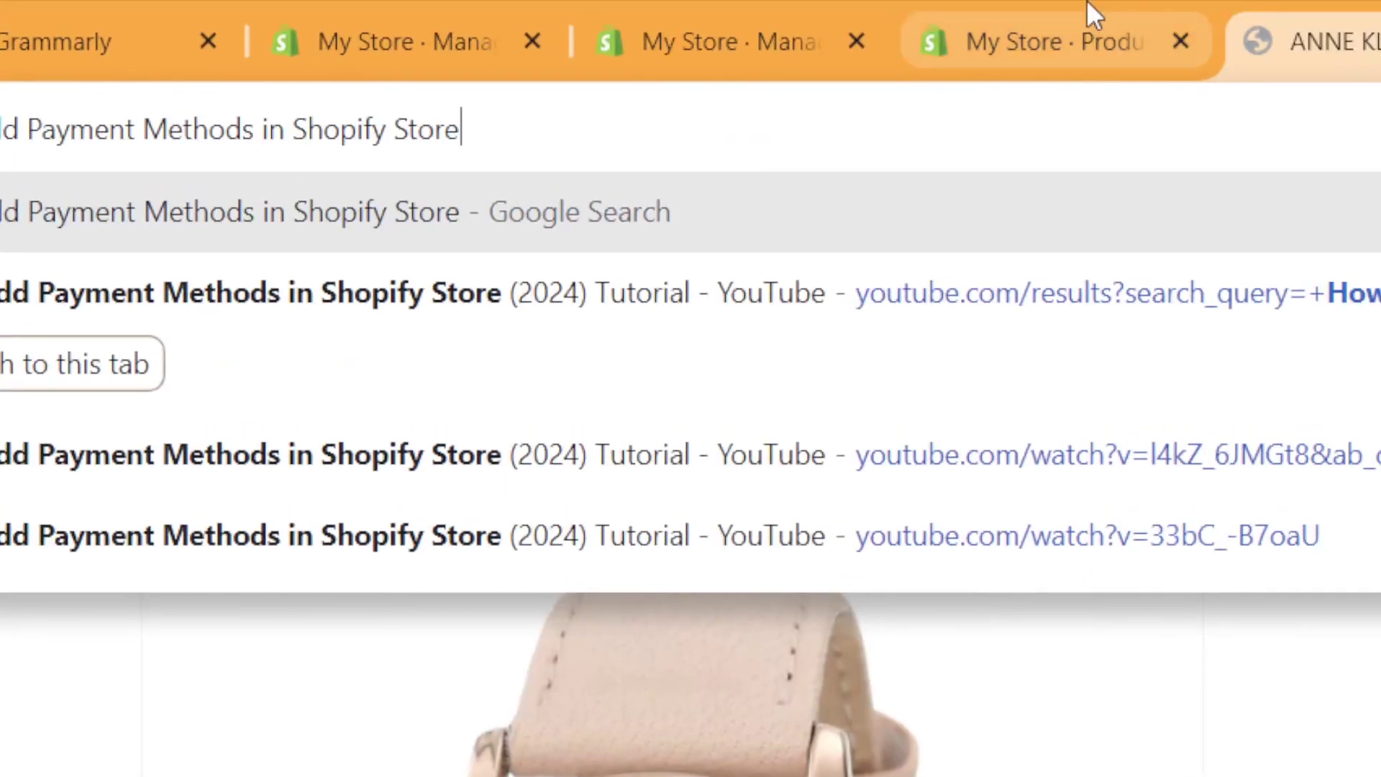
Go from the My Store Products tab through Settings to the Payments page
click(1338, 16)
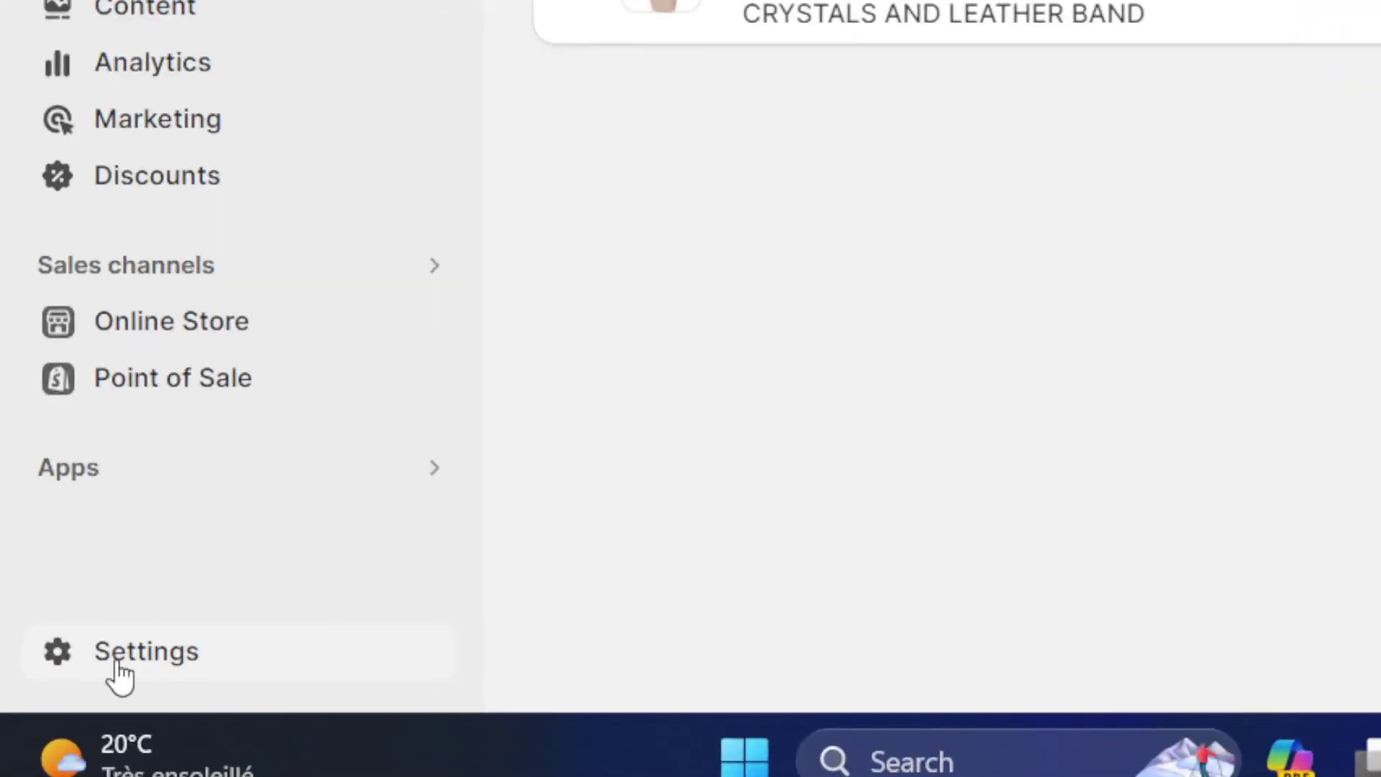
click(121, 675)
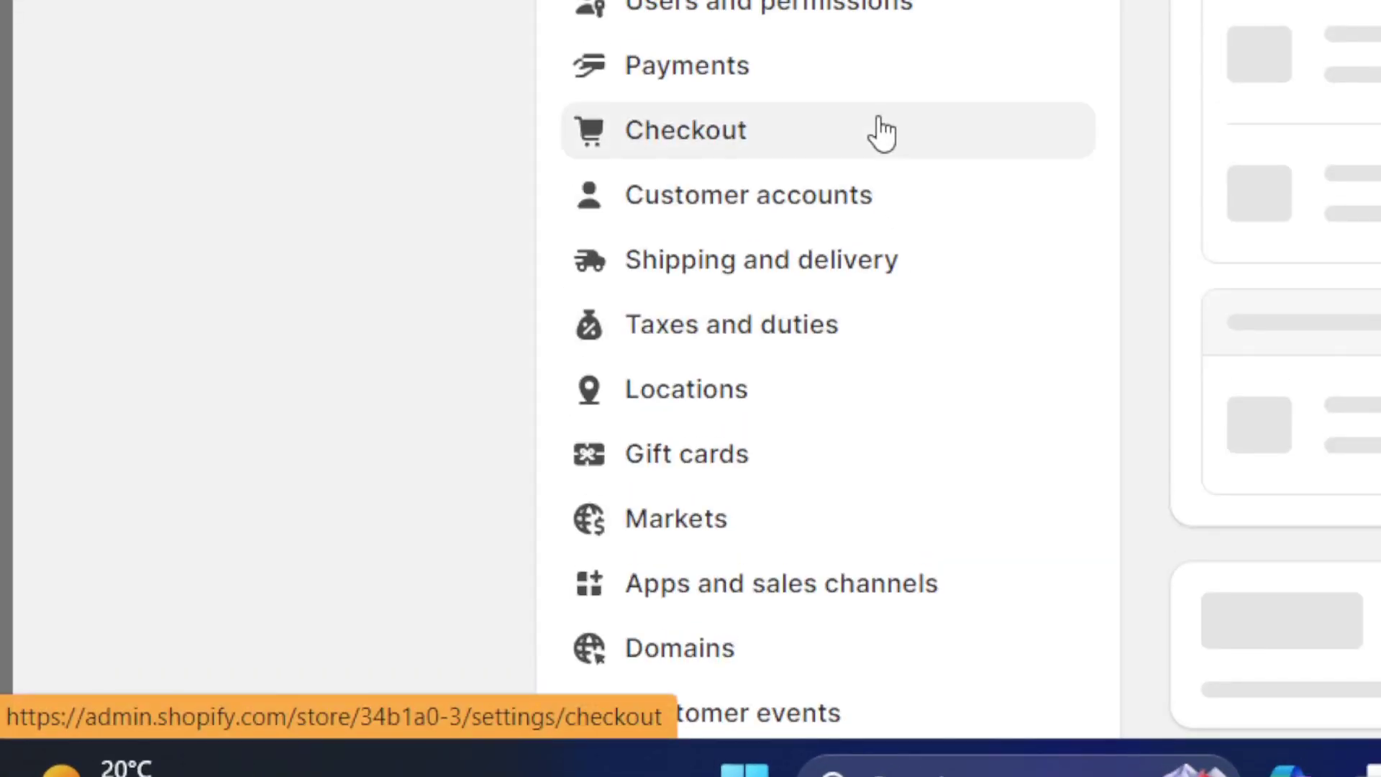
scroll(771, 564, down, 2)
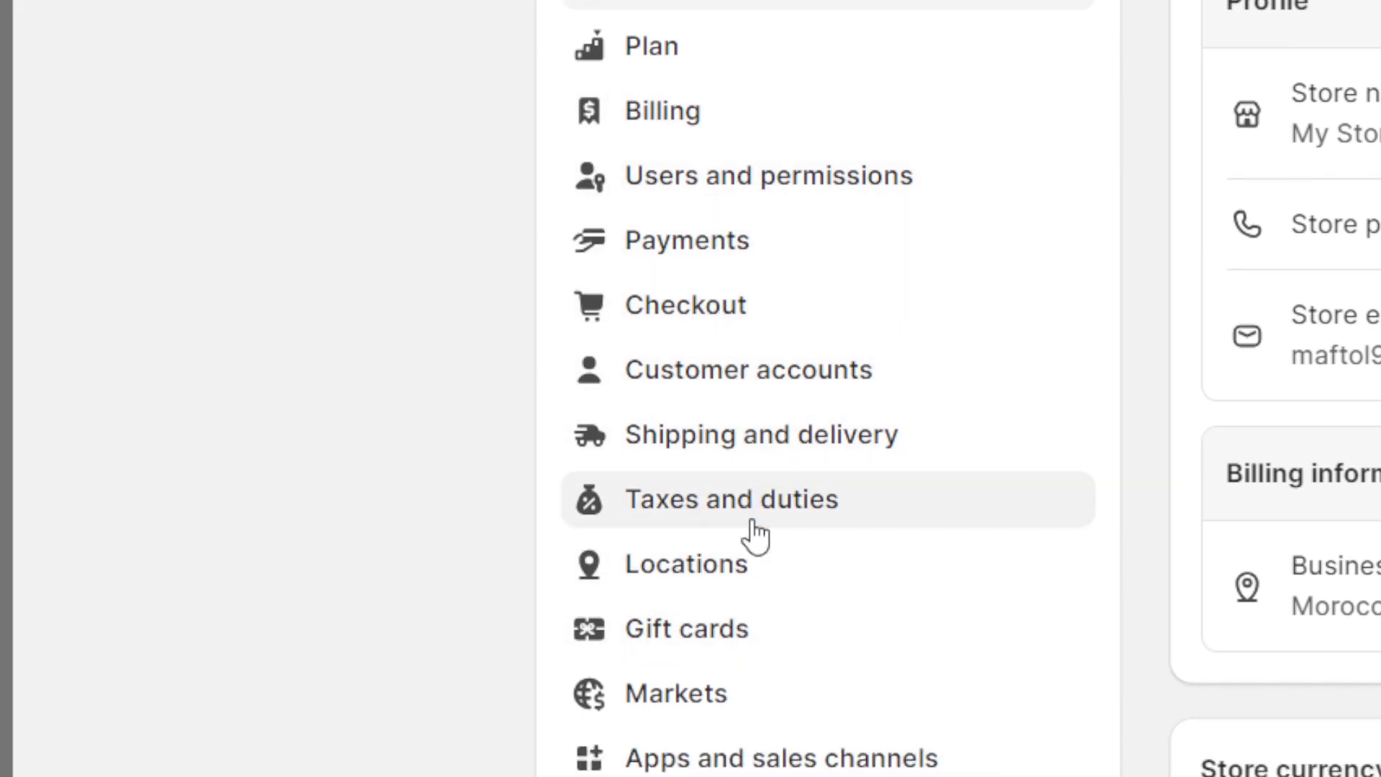
scroll(712, 633, down, 2)
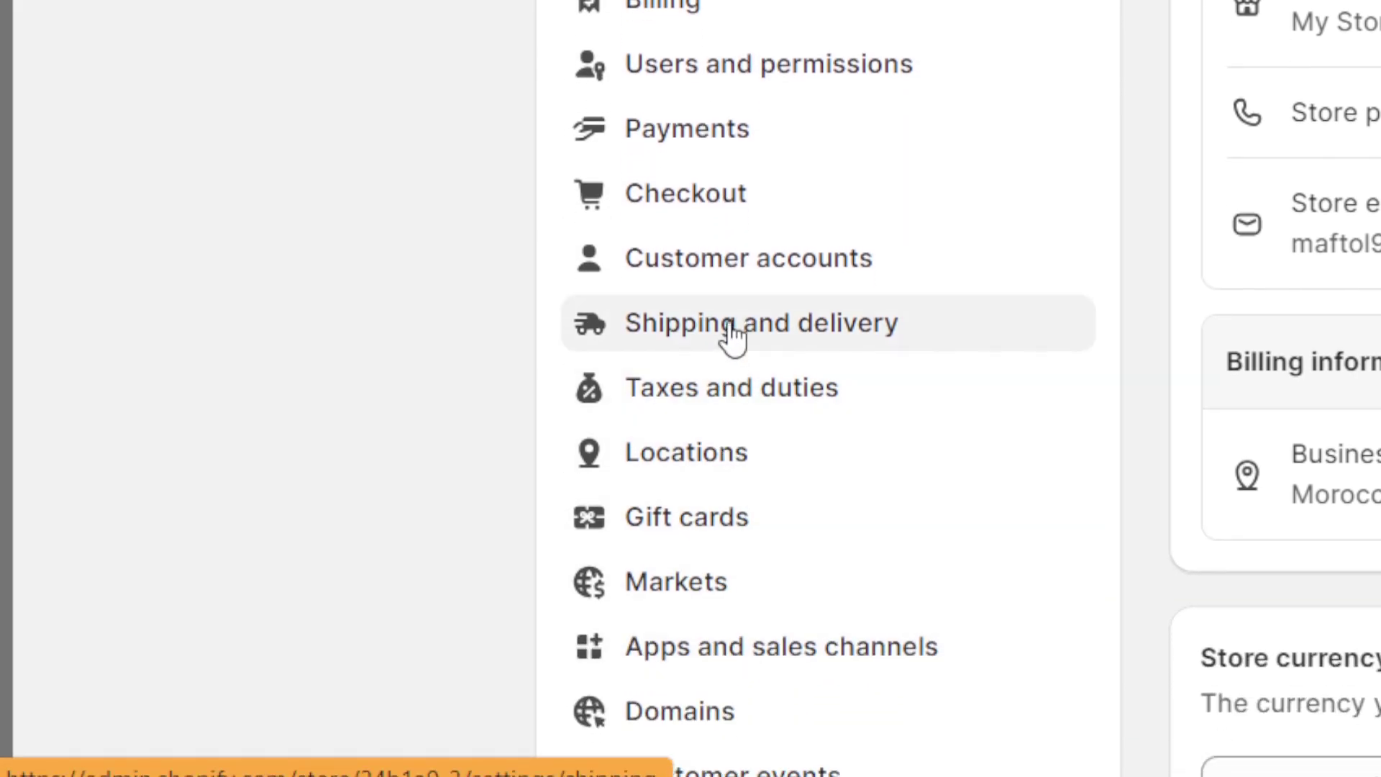
scroll(712, 216, up, 1)
click(693, 165)
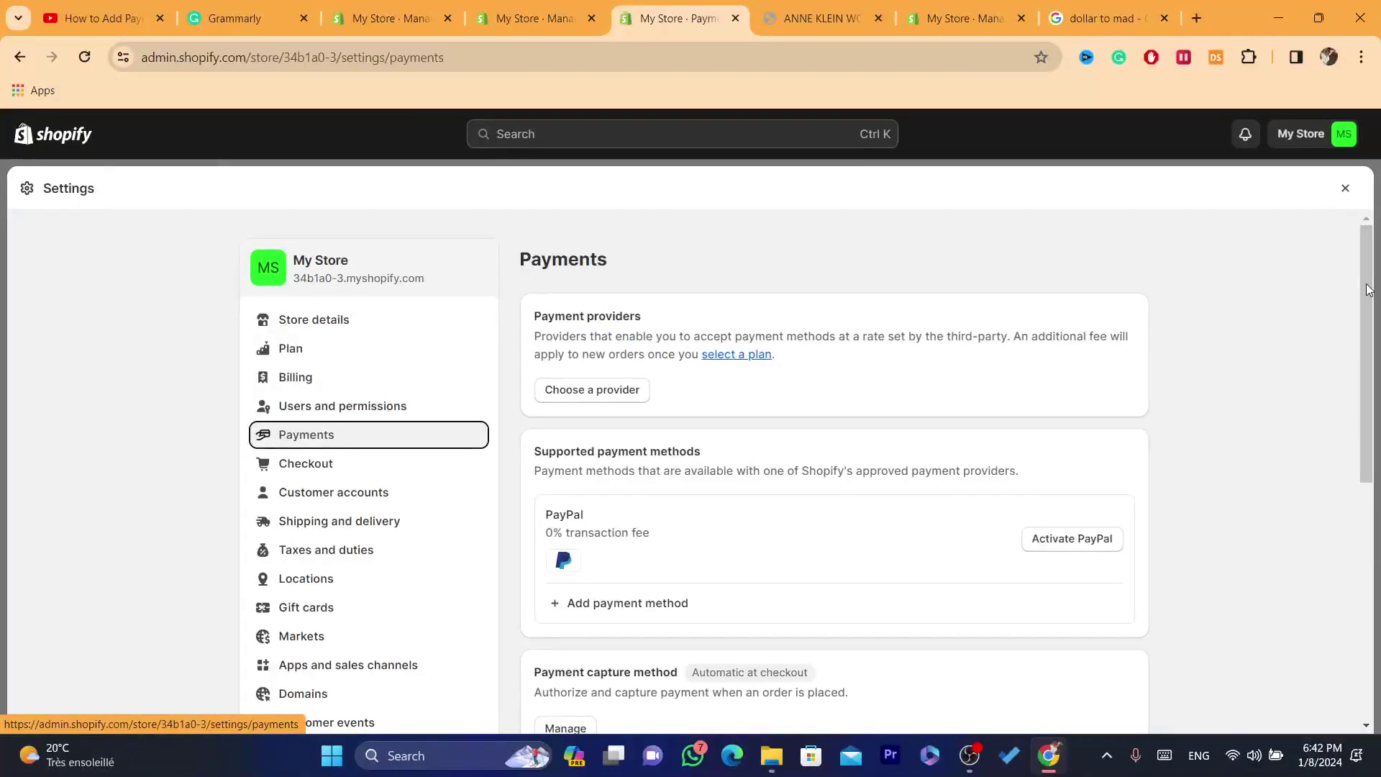
drag(1367, 292, 1369, 325)
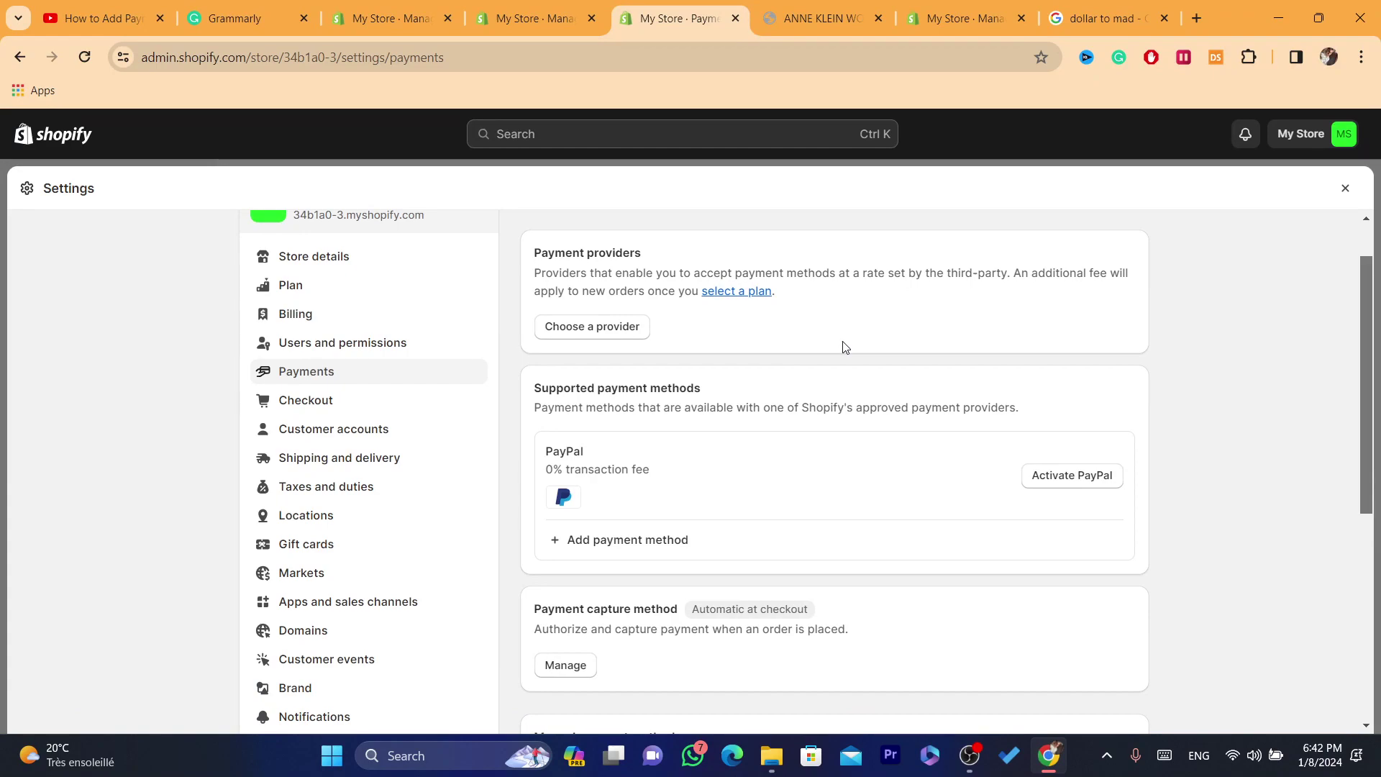
drag(538, 388, 722, 389)
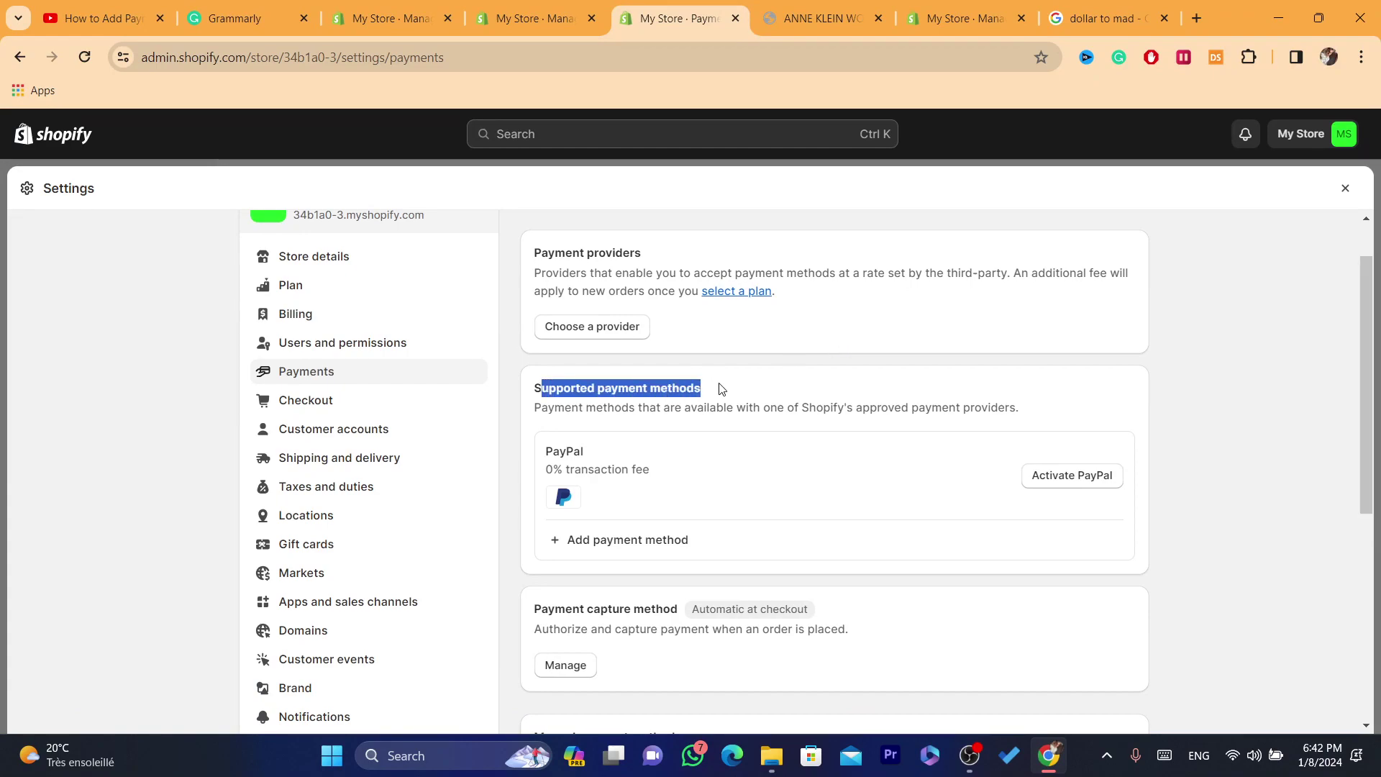
triple_click(568, 389)
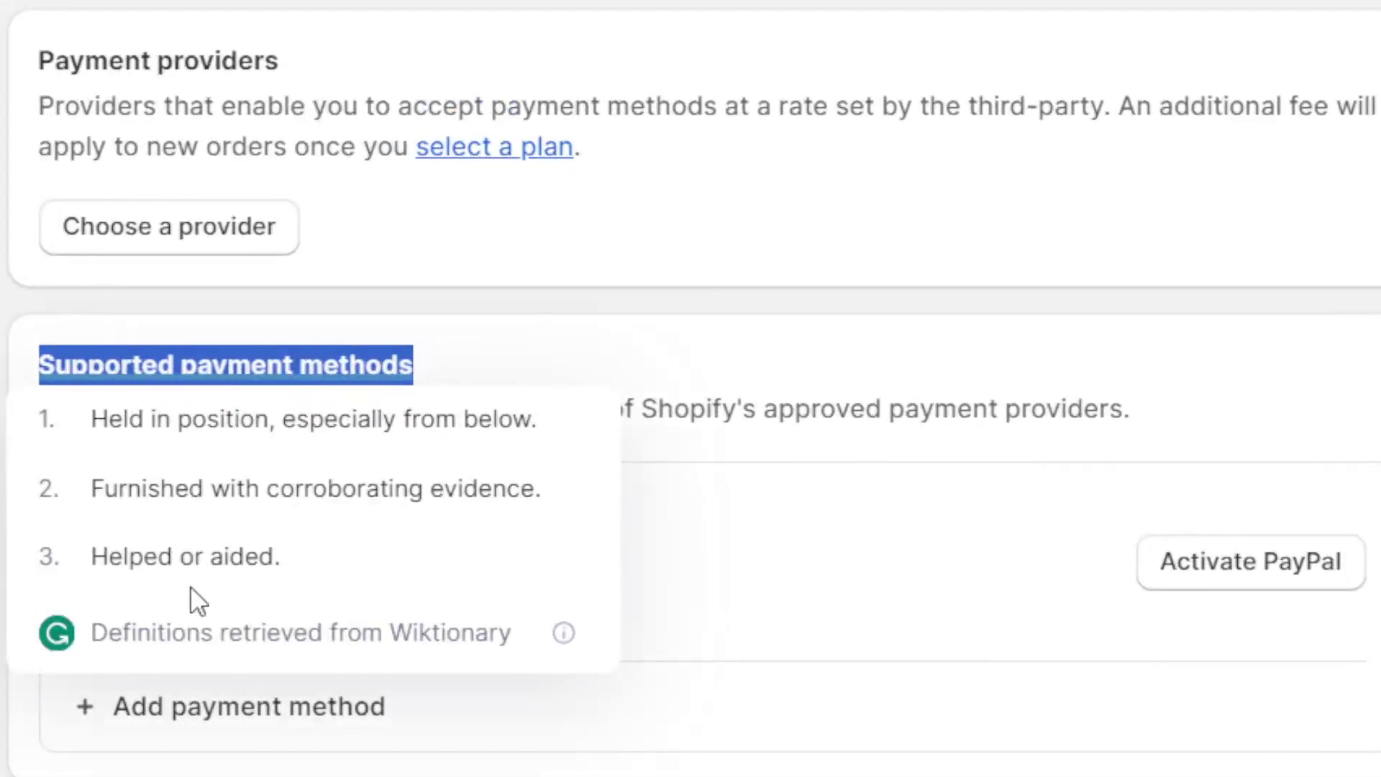
drag(0, 509, 328, 613)
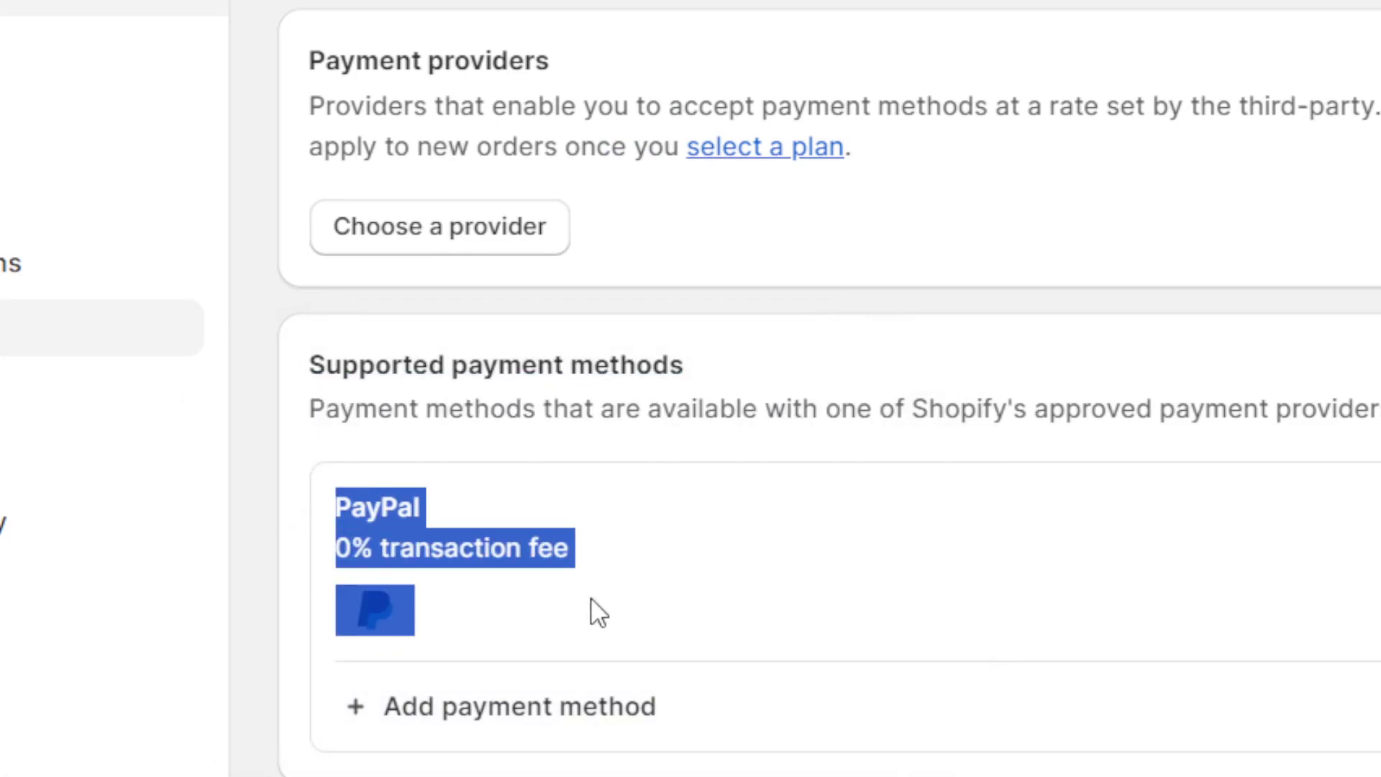
click(595, 611)
drag(572, 560, 560, 620)
click(560, 620)
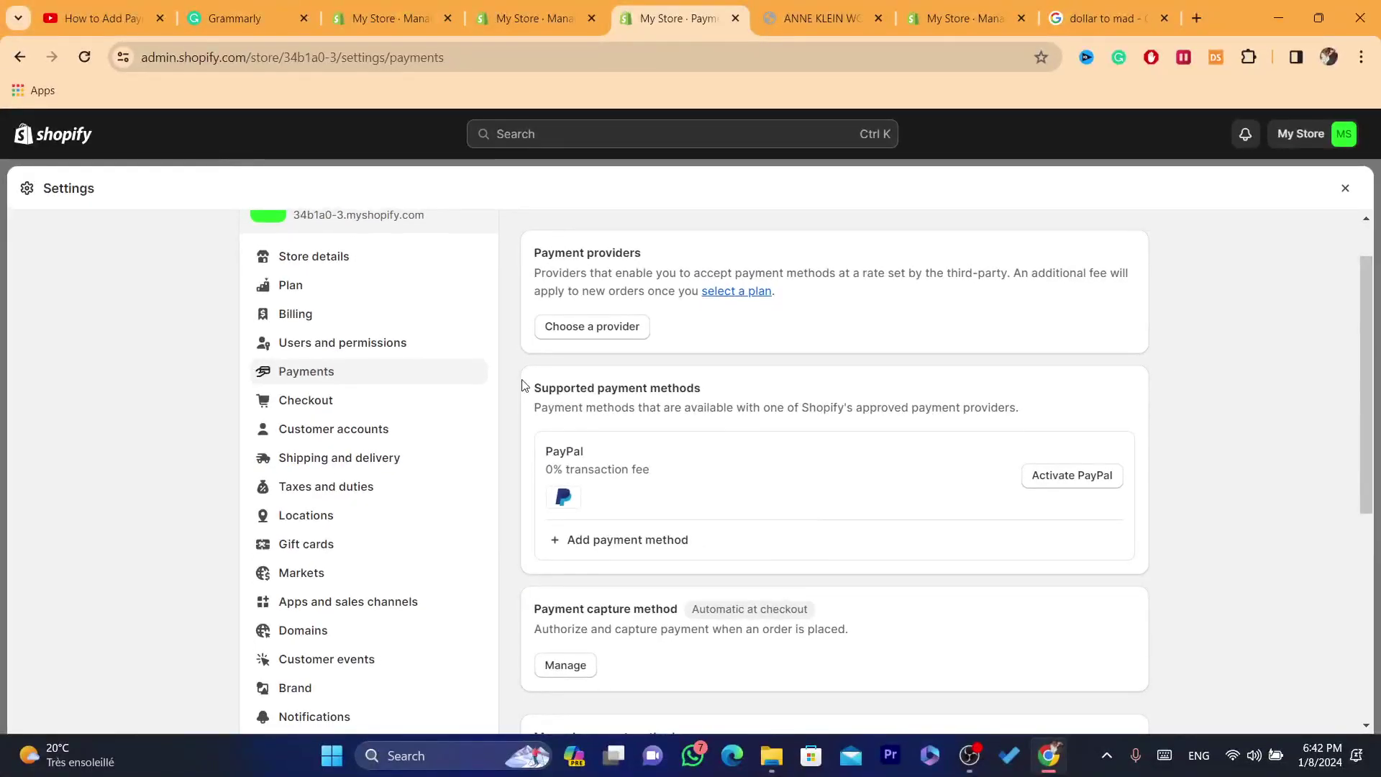
drag(529, 387, 1094, 425)
click(1097, 426)
drag(528, 454, 657, 505)
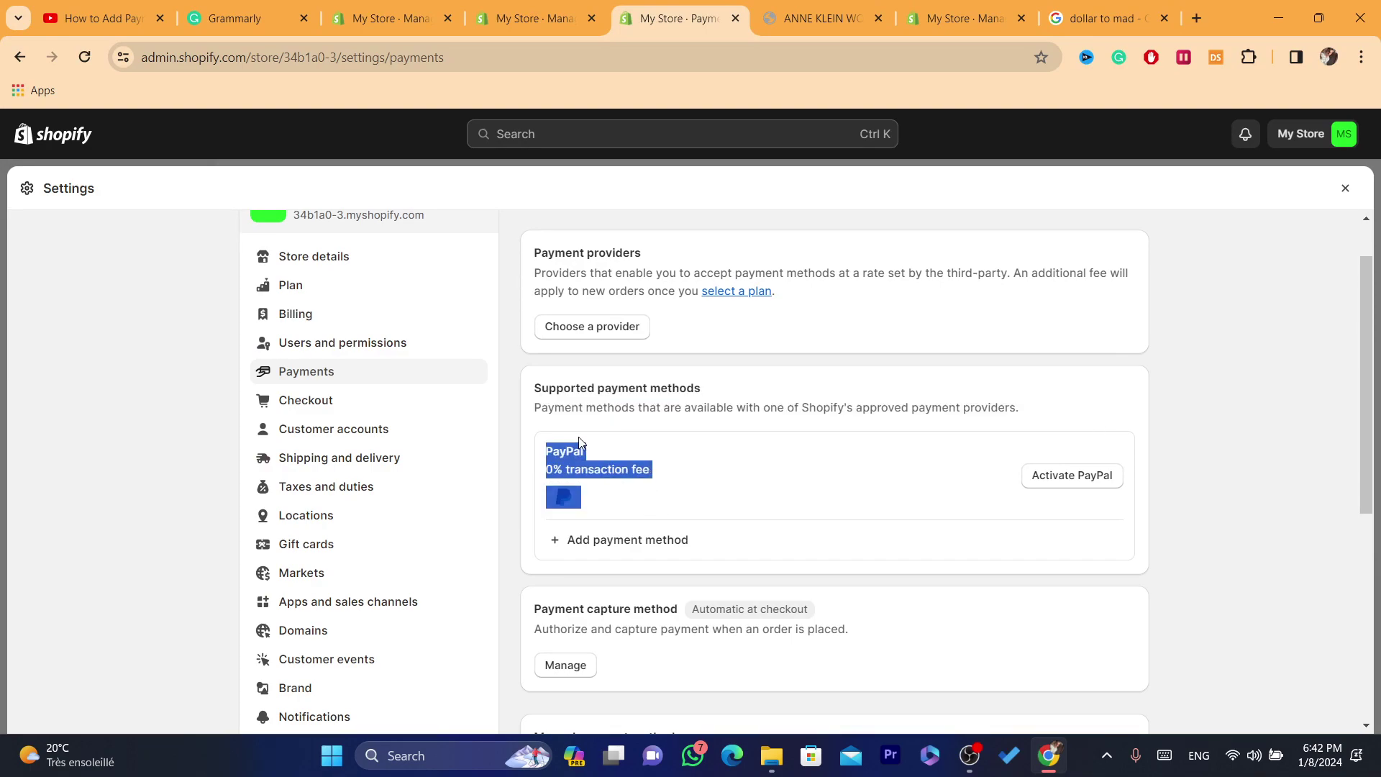
click(533, 450)
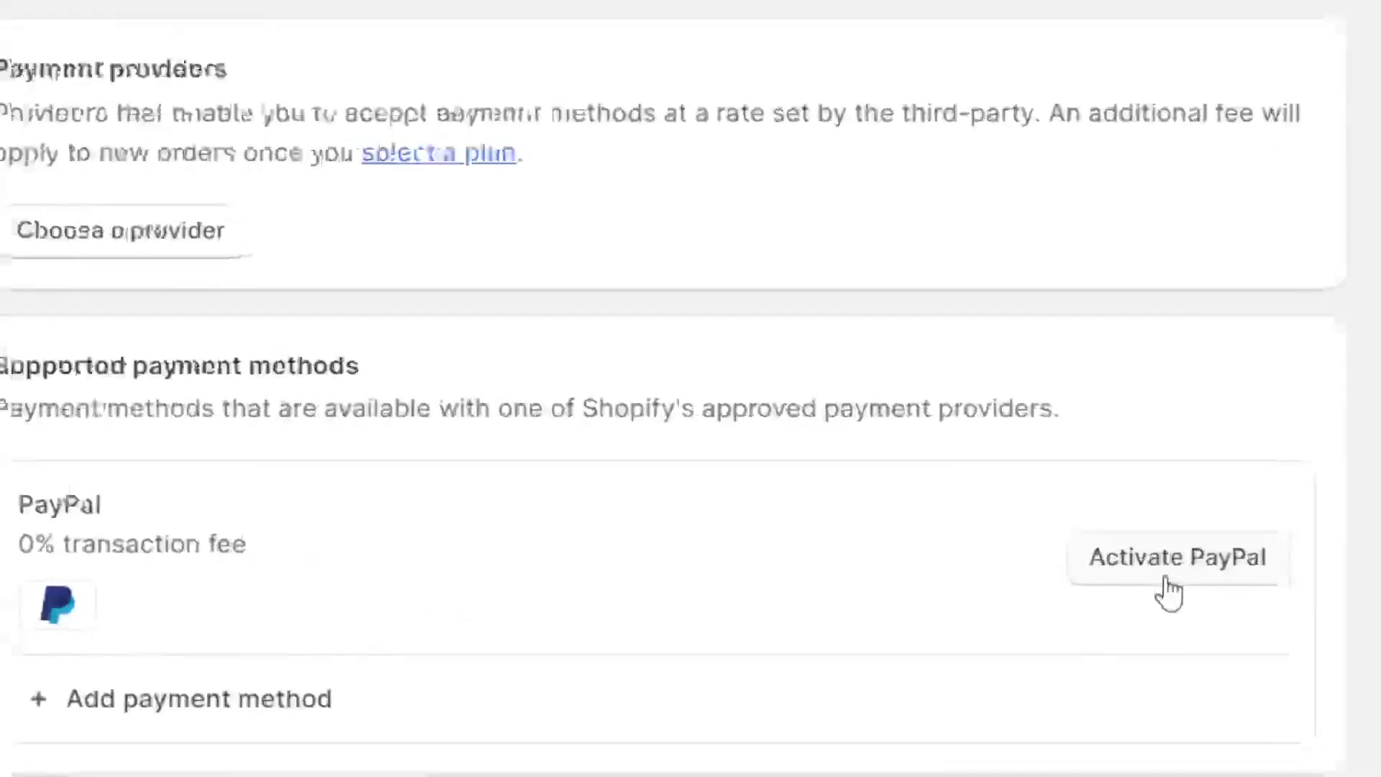
Activate PayPal Express Checkout so PayPal's Connect tab opens, then return to Payments in Shopify
click(1182, 567)
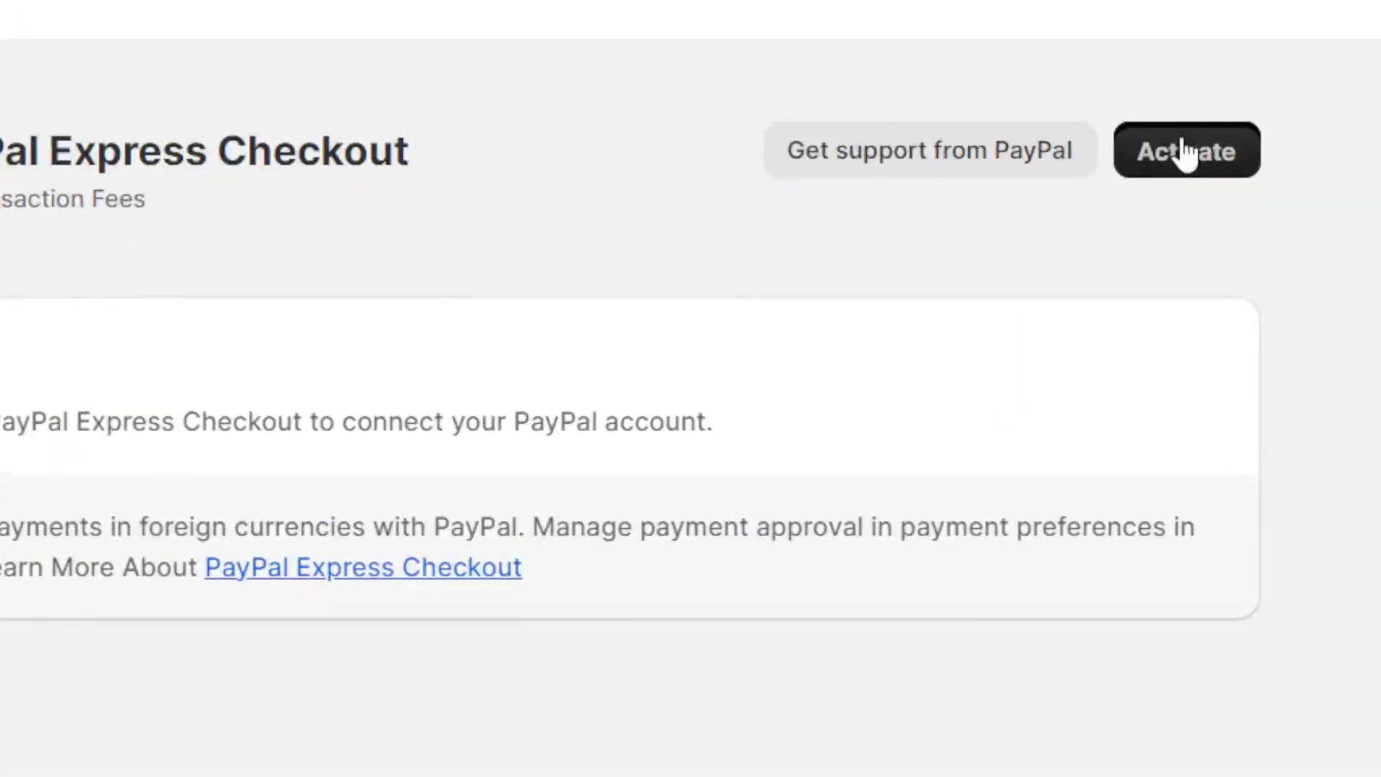
click(1121, 252)
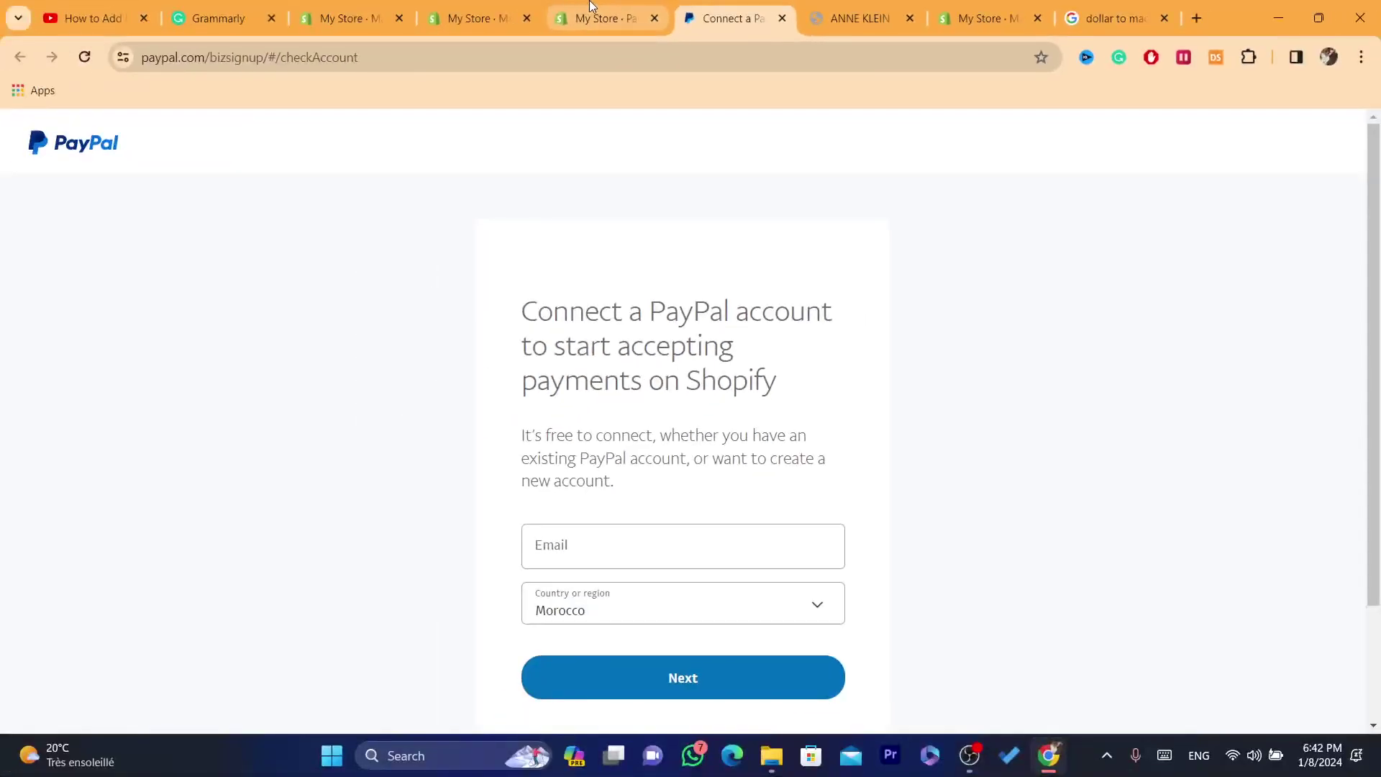
click(115, 4)
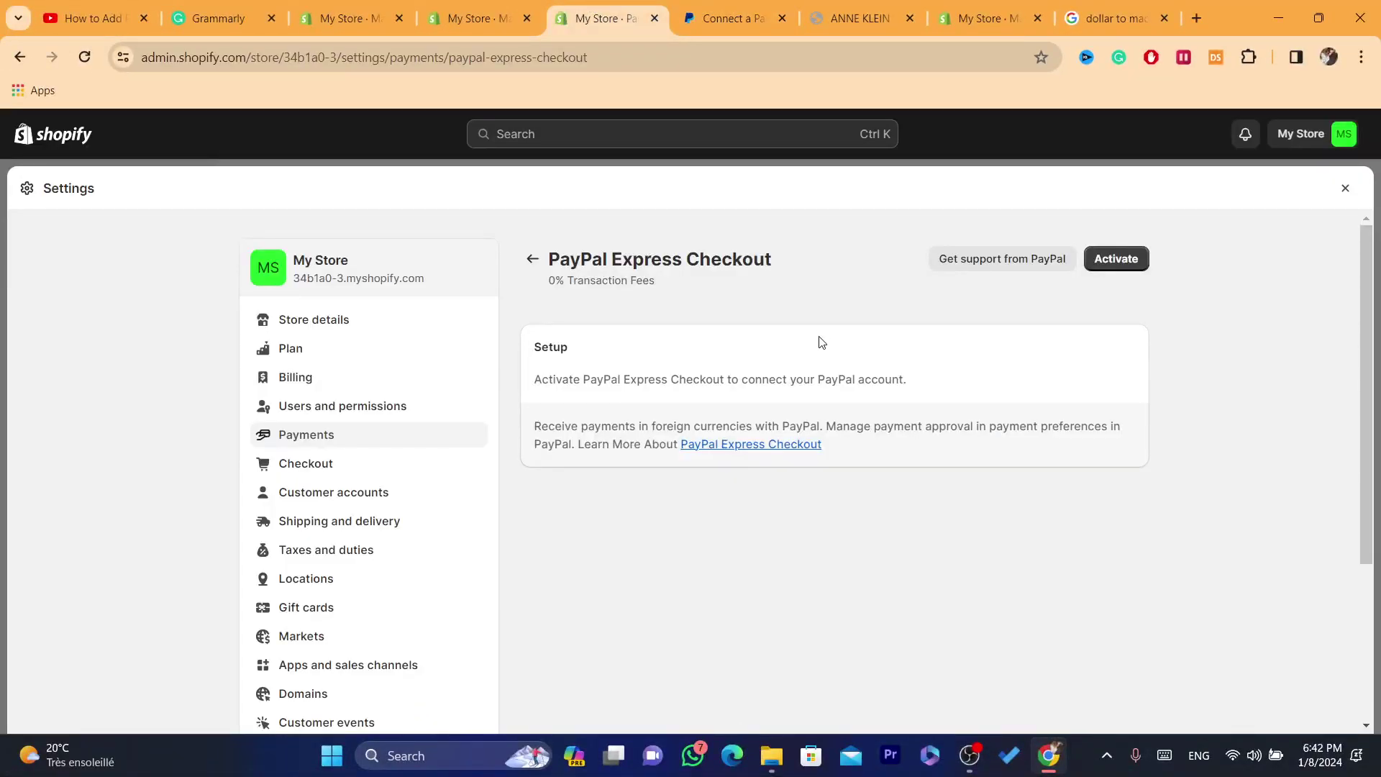
click(532, 258)
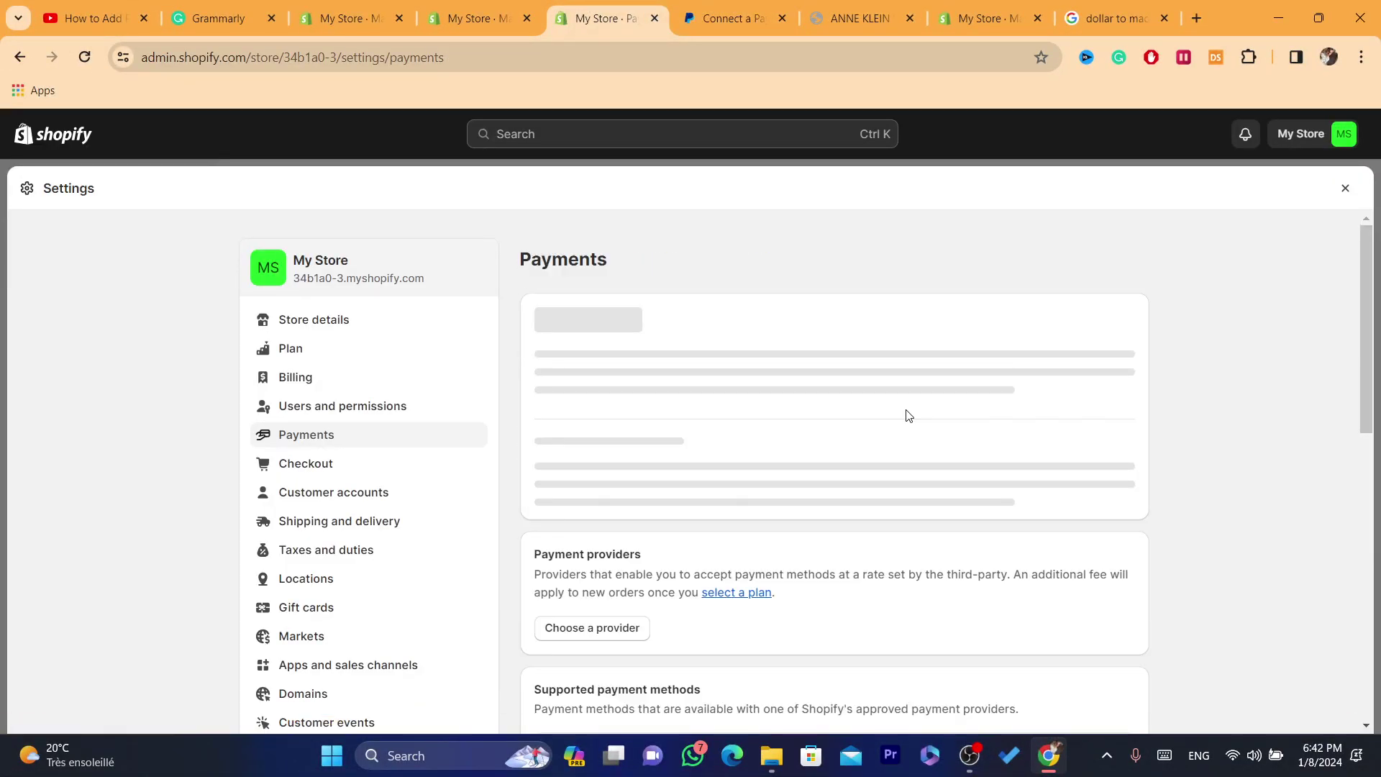
Filter Add payment method providers by Visa and Mastercard and browse the 26 results
scroll(867, 370, down, 1)
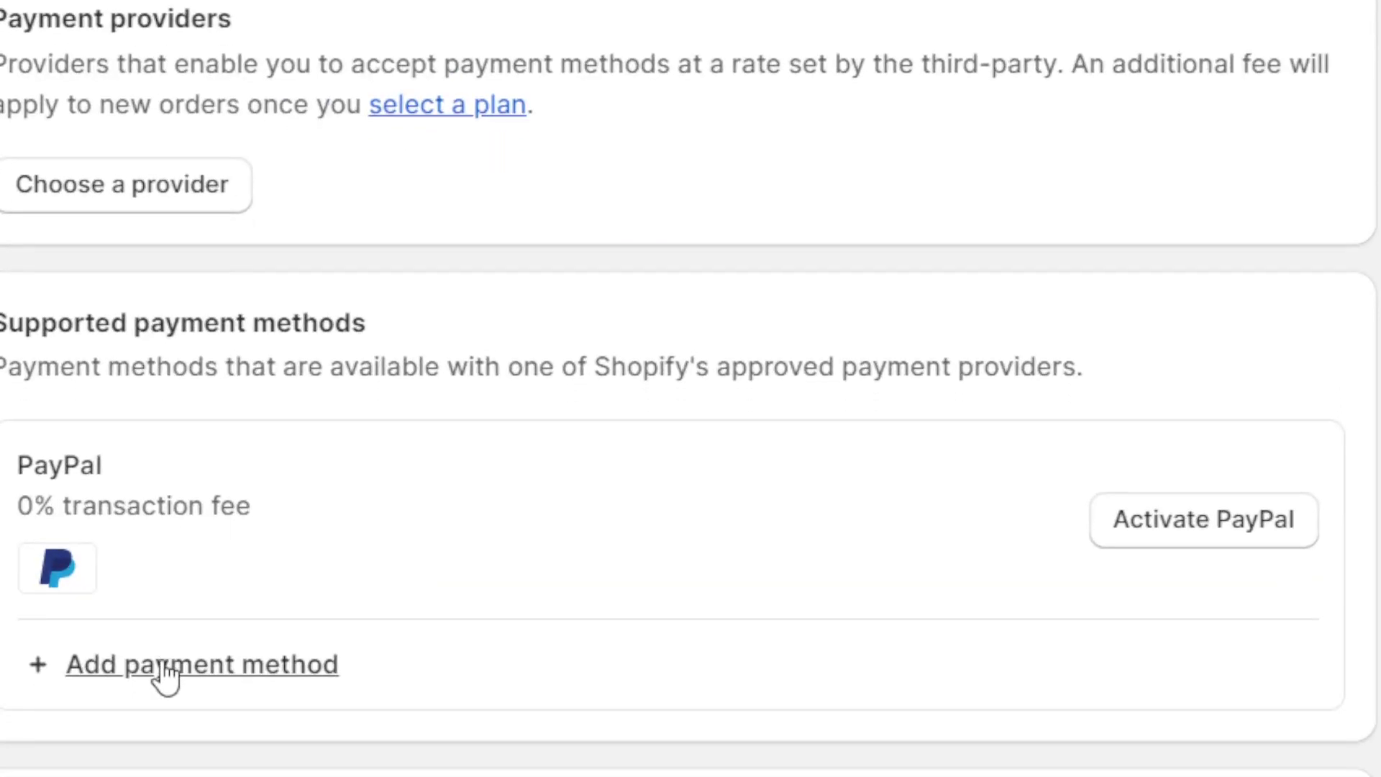
click(129, 651)
click(275, 299)
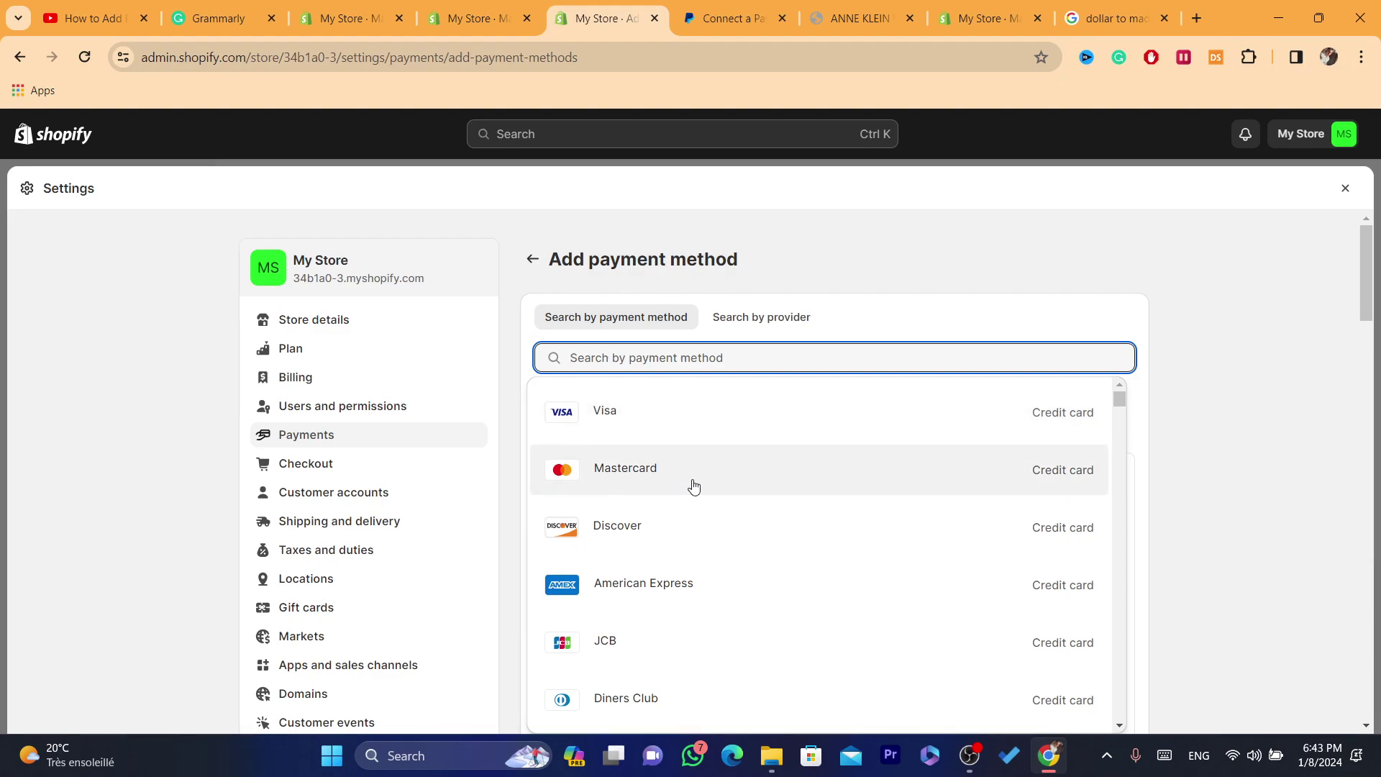
click(672, 413)
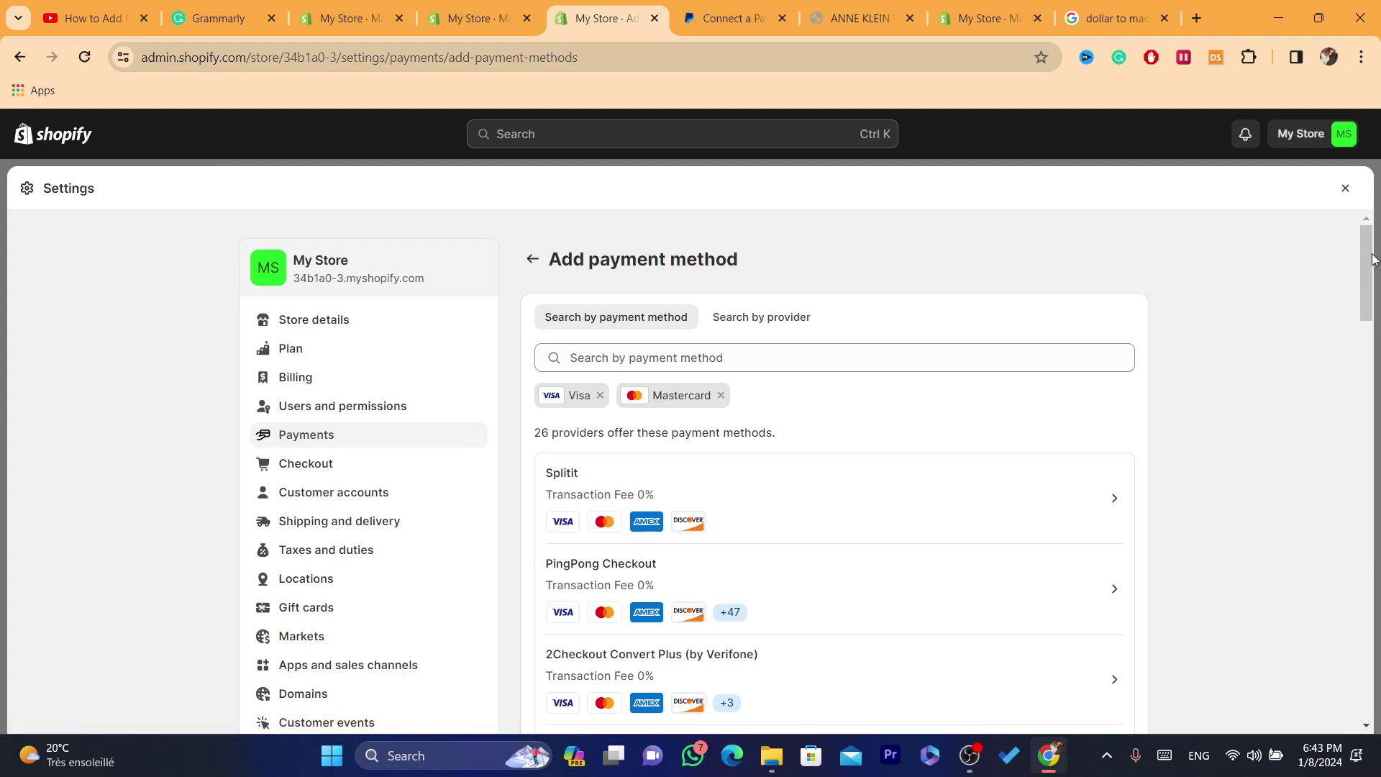
drag(1373, 259, 1369, 269)
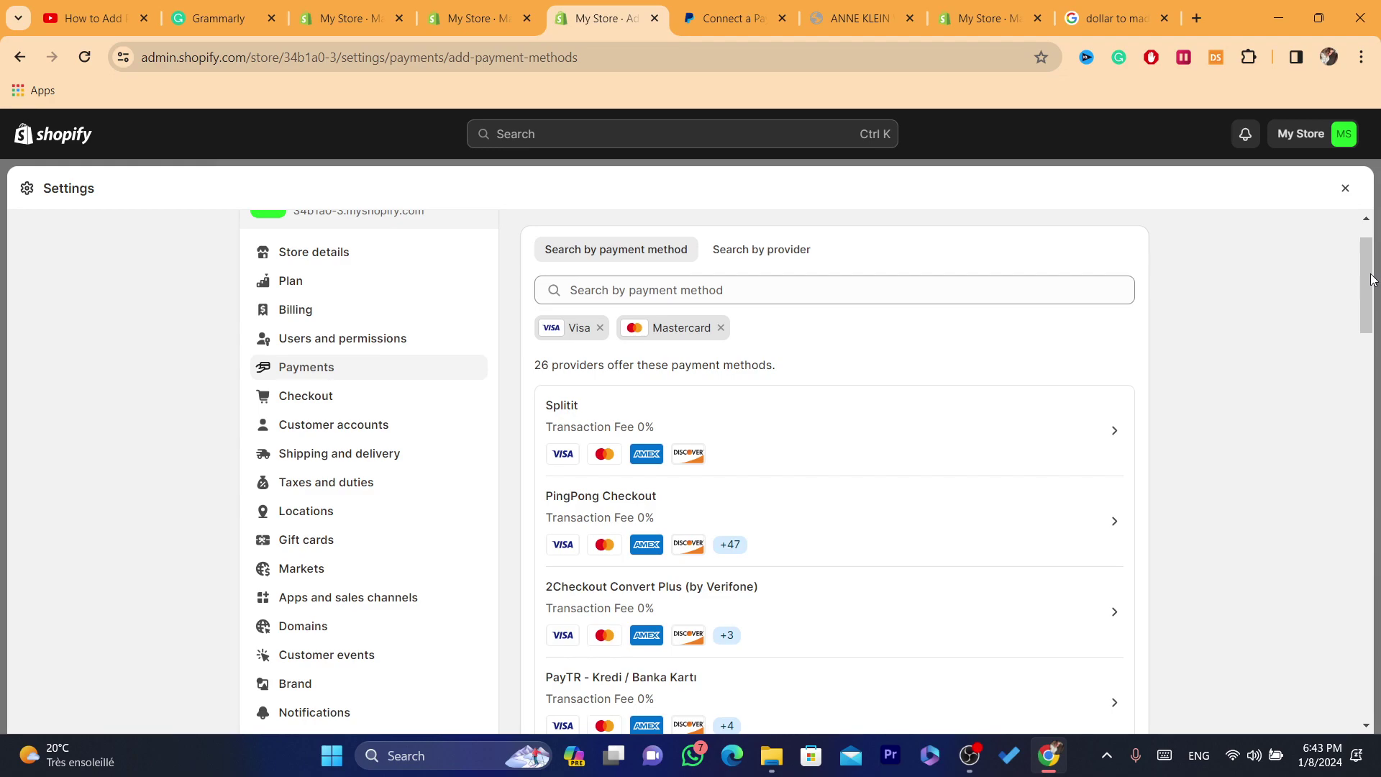
drag(1371, 281, 1376, 304)
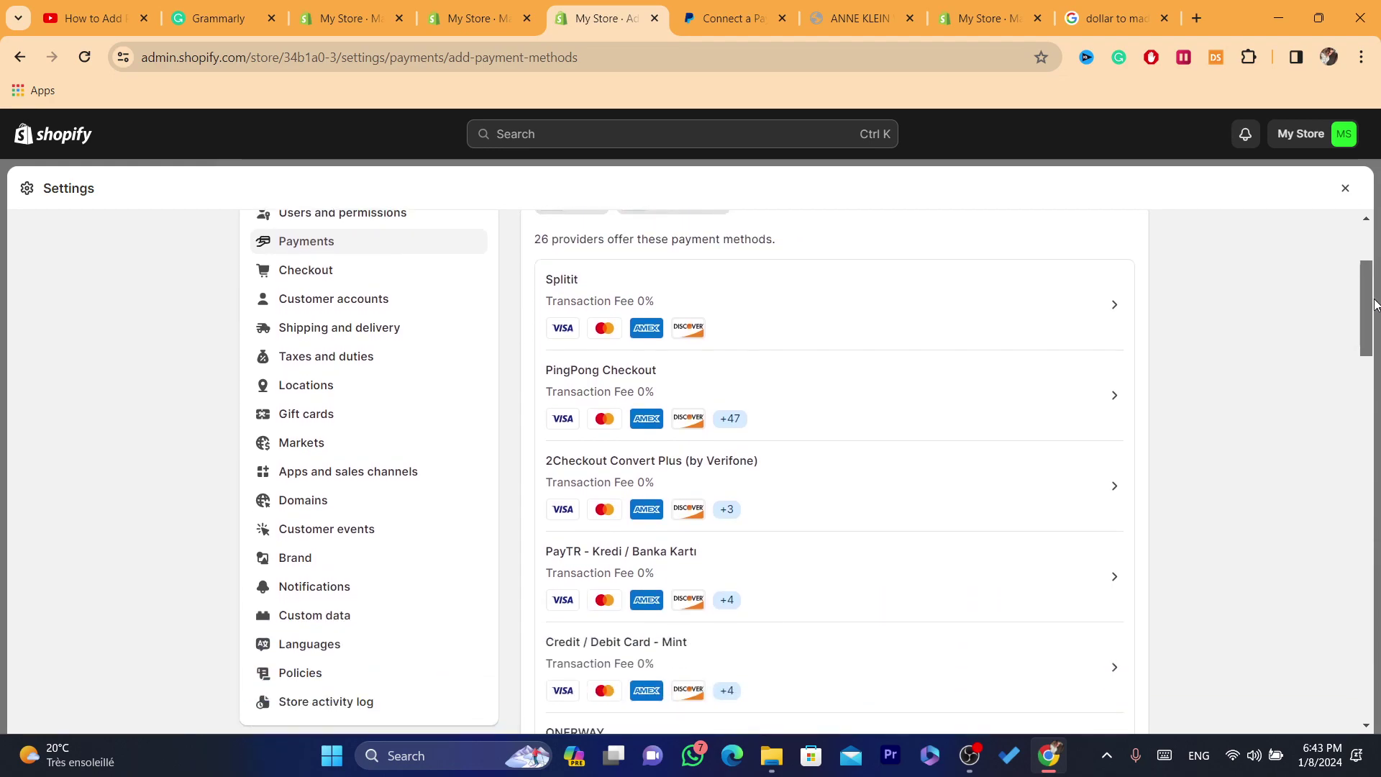
scroll(783, 404, up, 1)
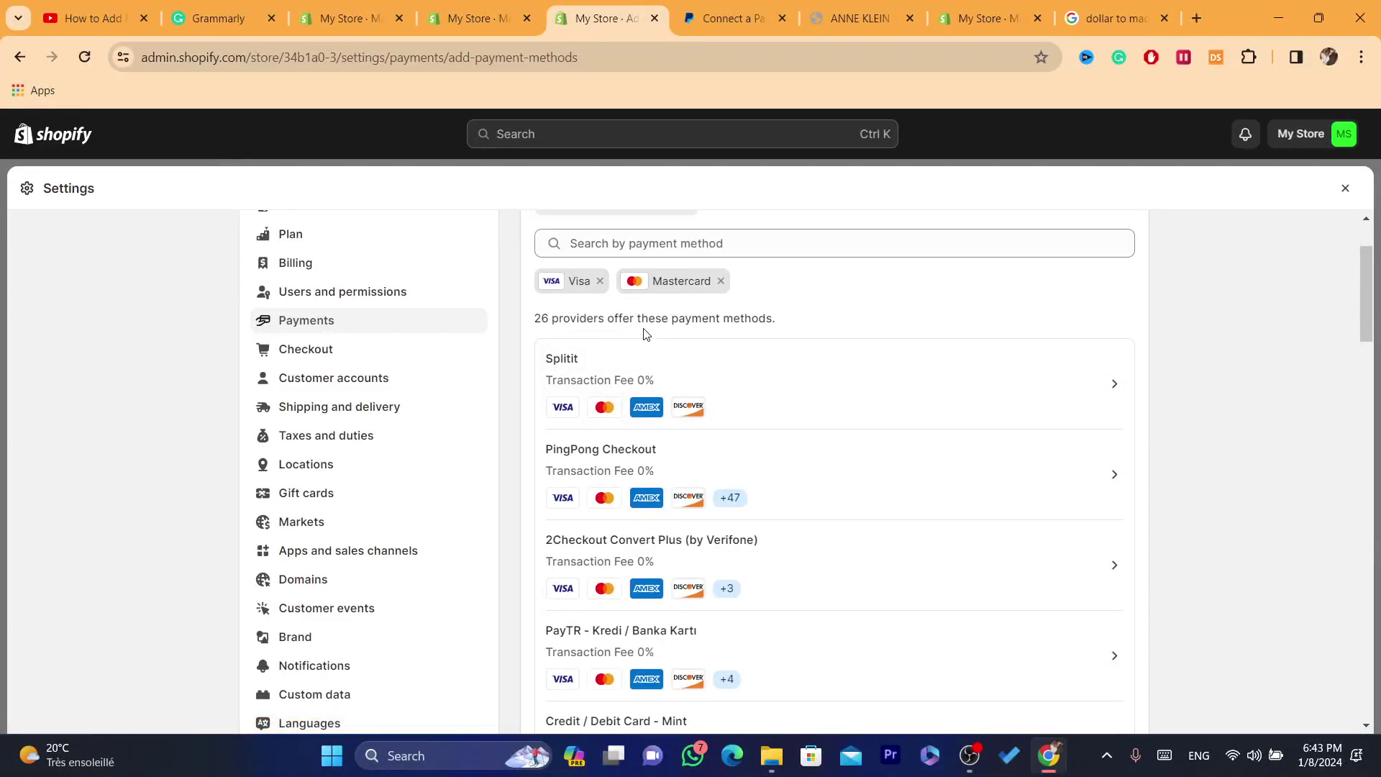
View Splitit's provider details, then filter providers by Visa and Mastercard again
click(599, 392)
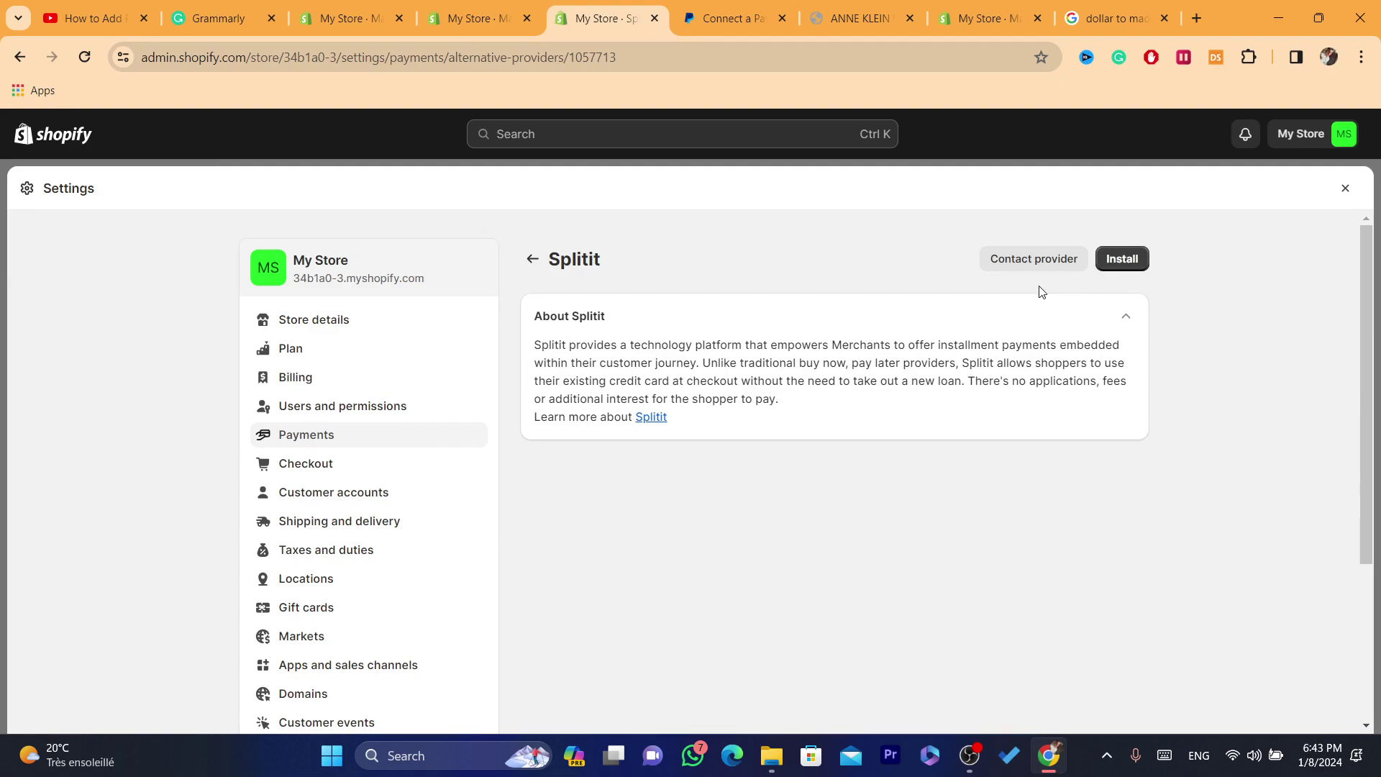
click(532, 260)
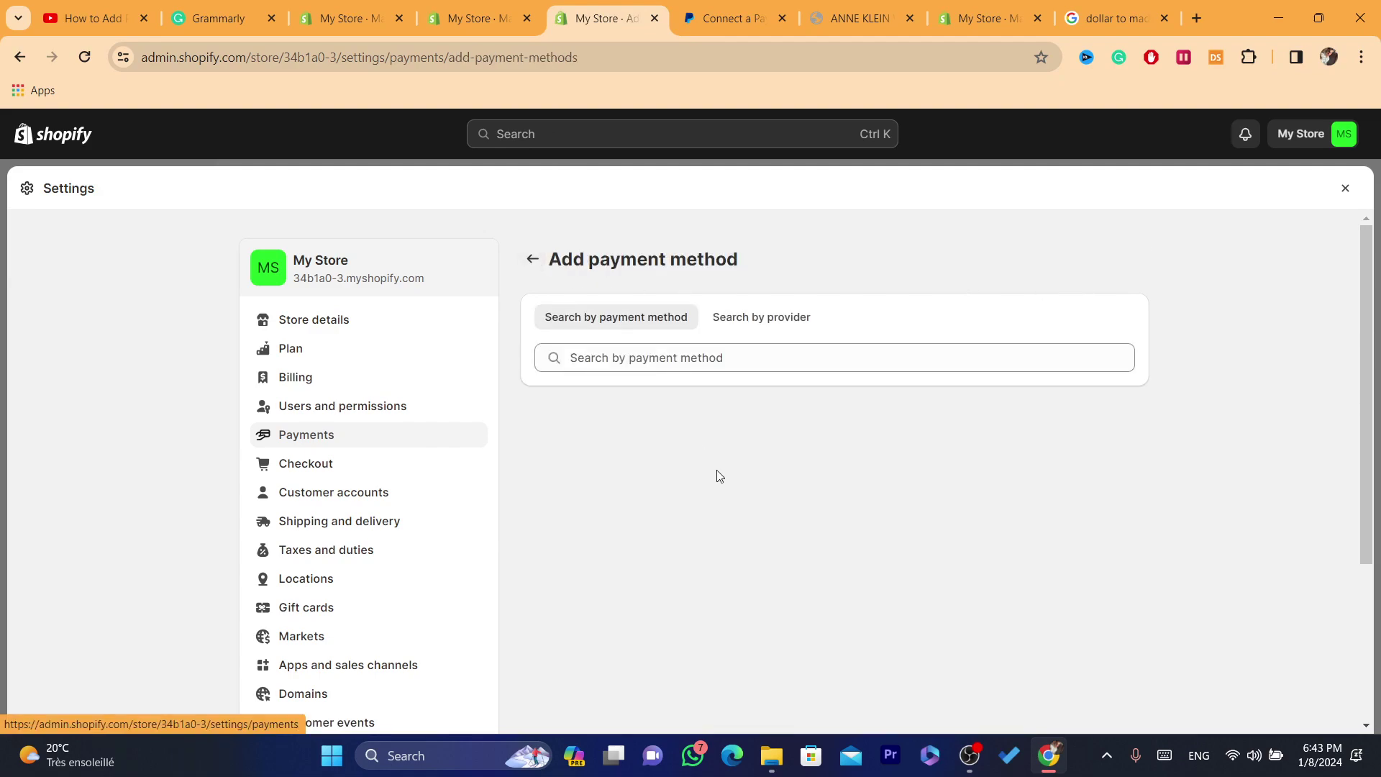
click(615, 355)
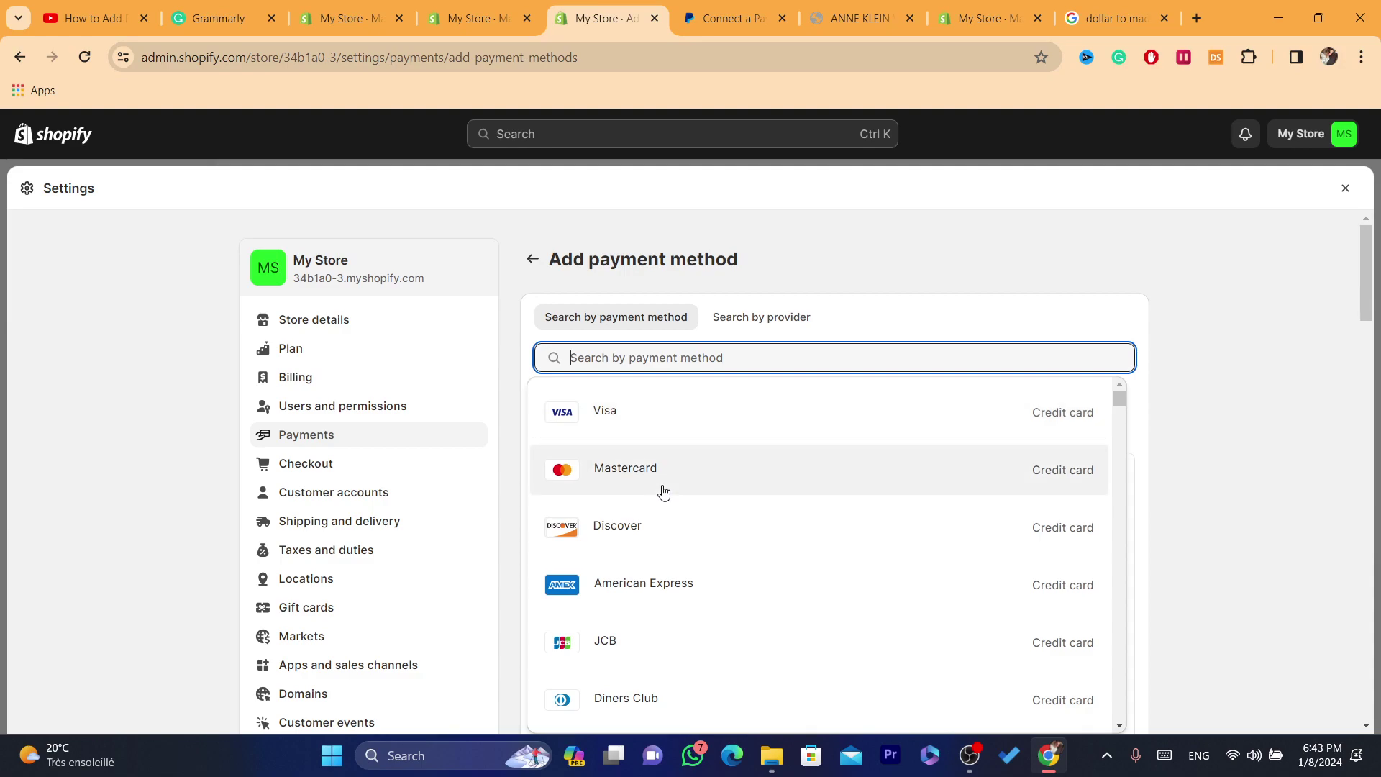
click(1266, 428)
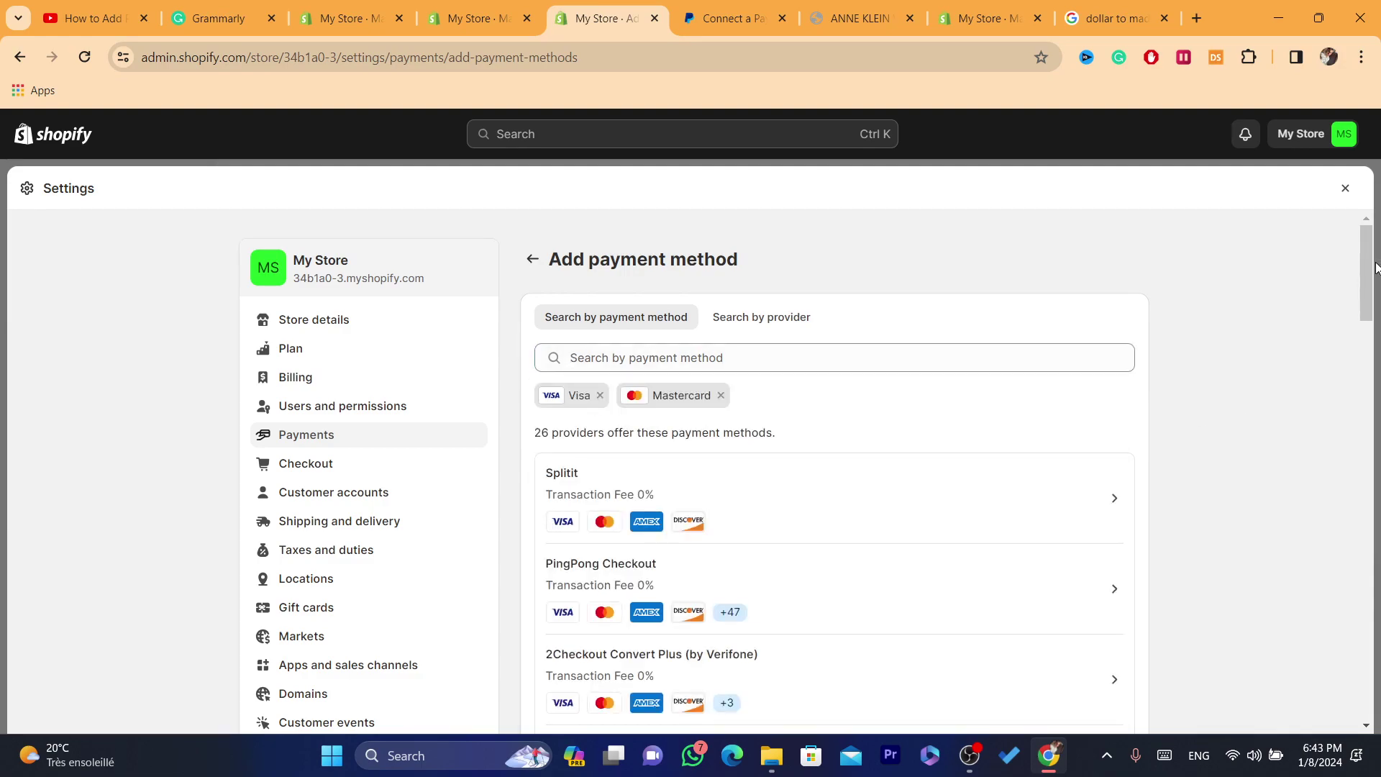
scroll(1372, 268, down, 2)
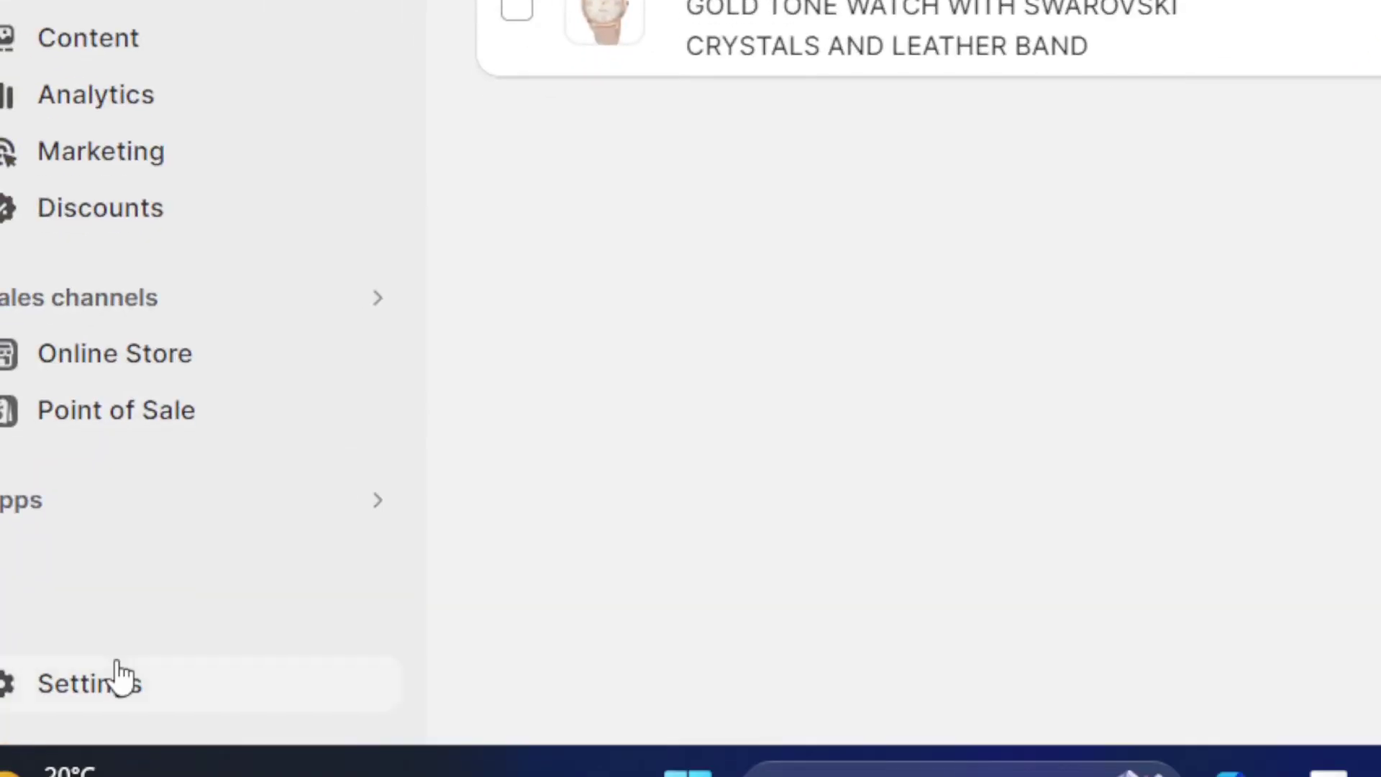
Go through Settings and Payments to Add payment method, filtering by Visa and Mastercard
click(115, 672)
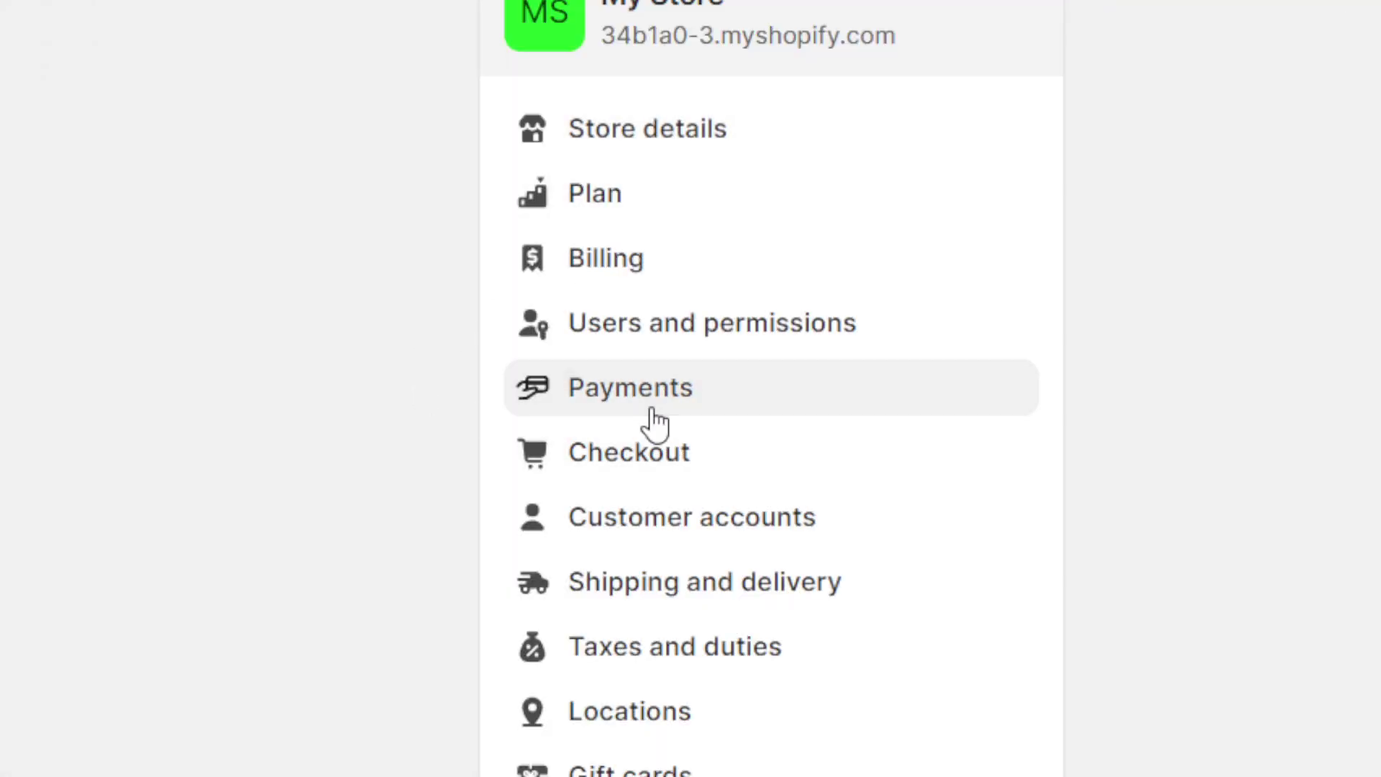
click(651, 408)
scroll(1273, 732, down, 7)
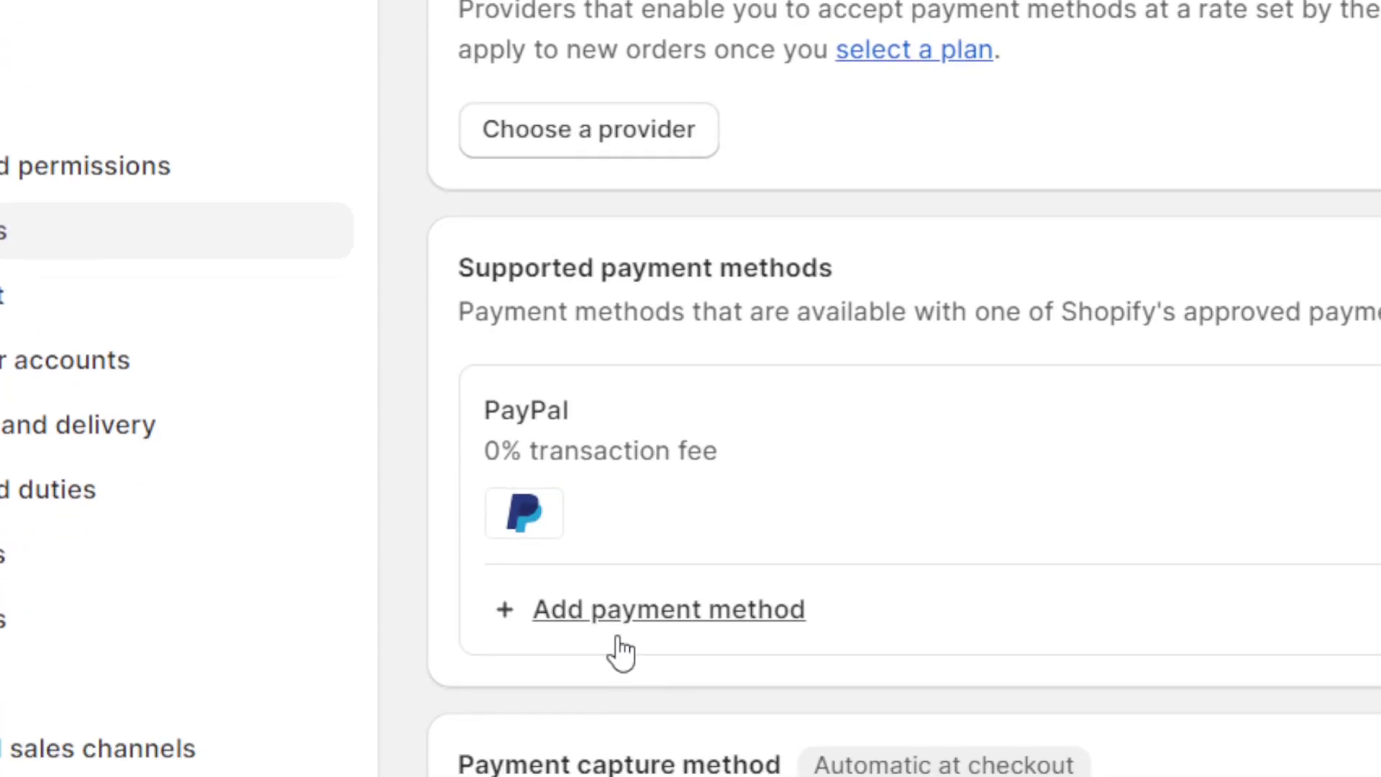
click(617, 640)
click(723, 238)
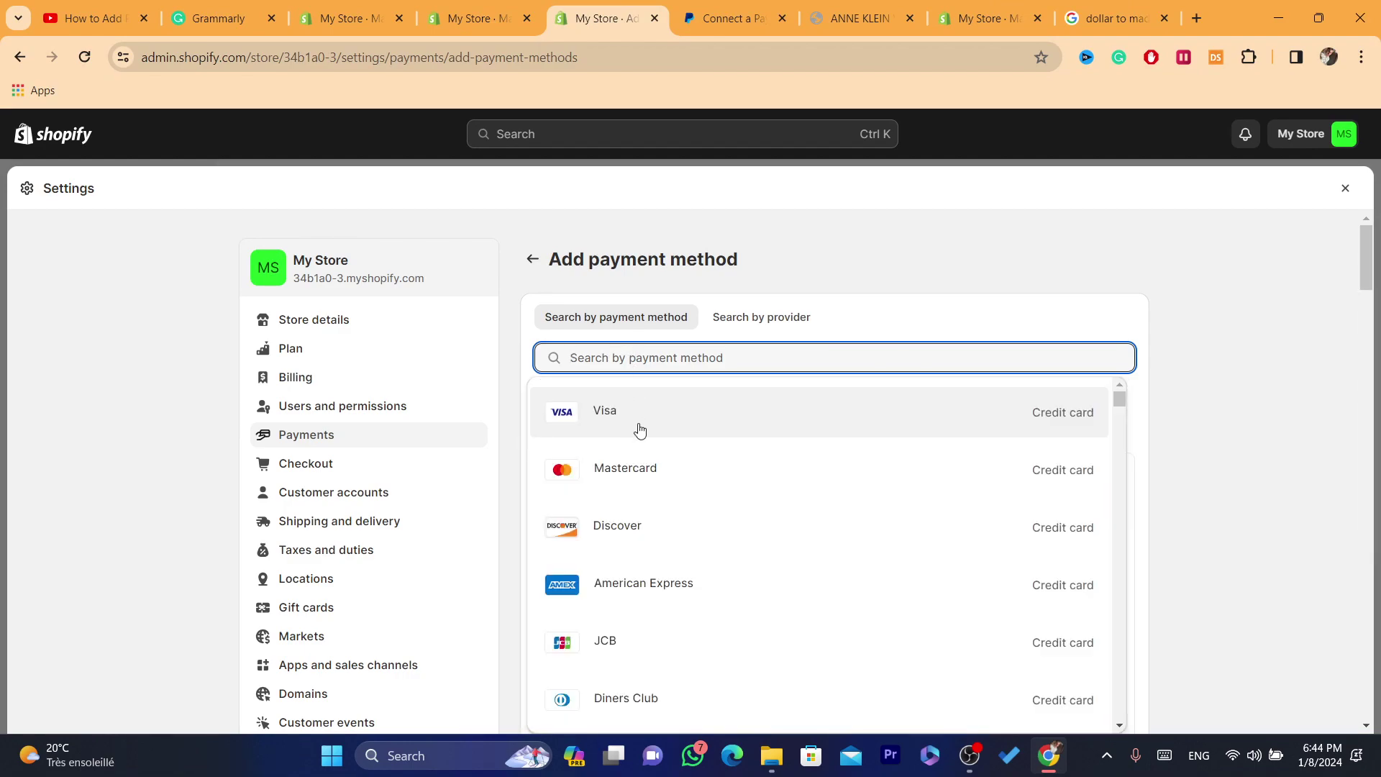
click(913, 448)
click(1179, 408)
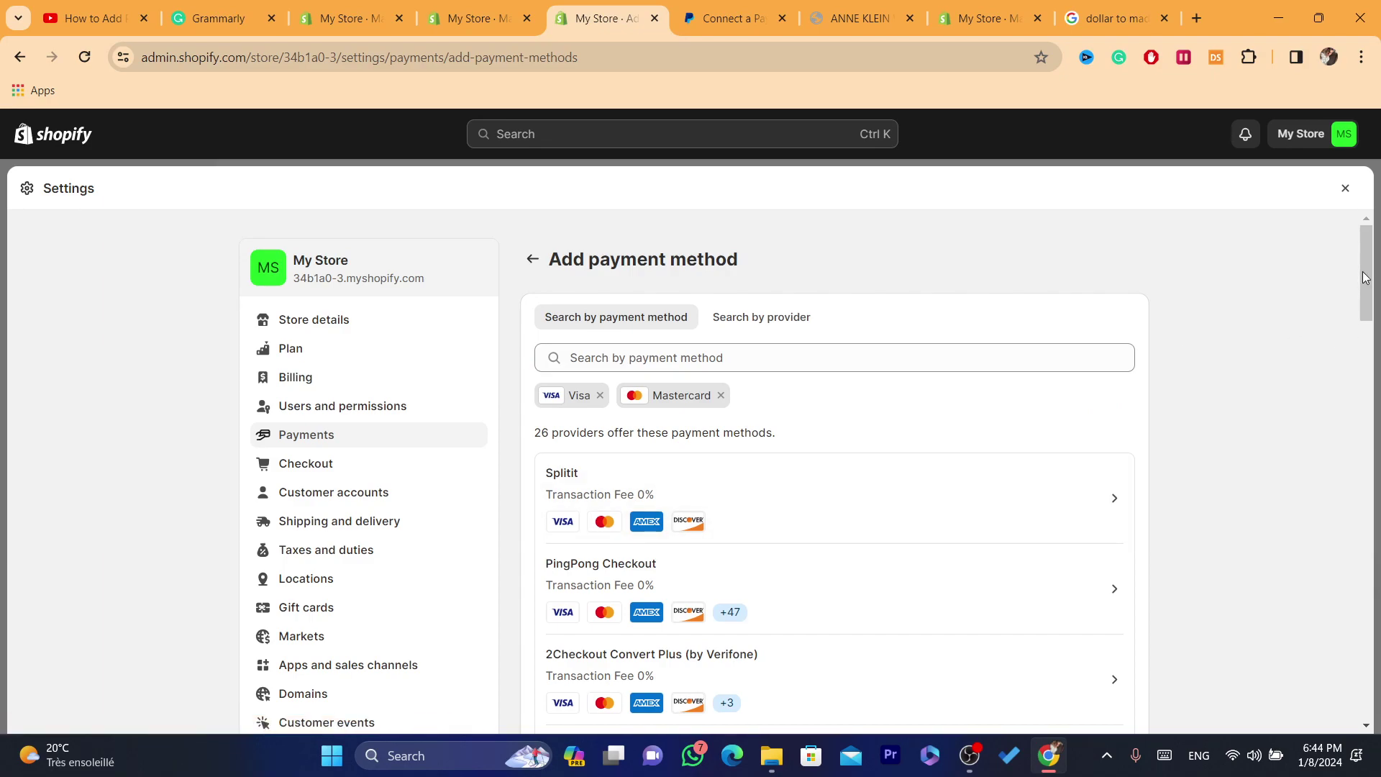
Open 2Checkout Convert Plus (by Verifone) and start its installation
scroll(1365, 283, down, 3)
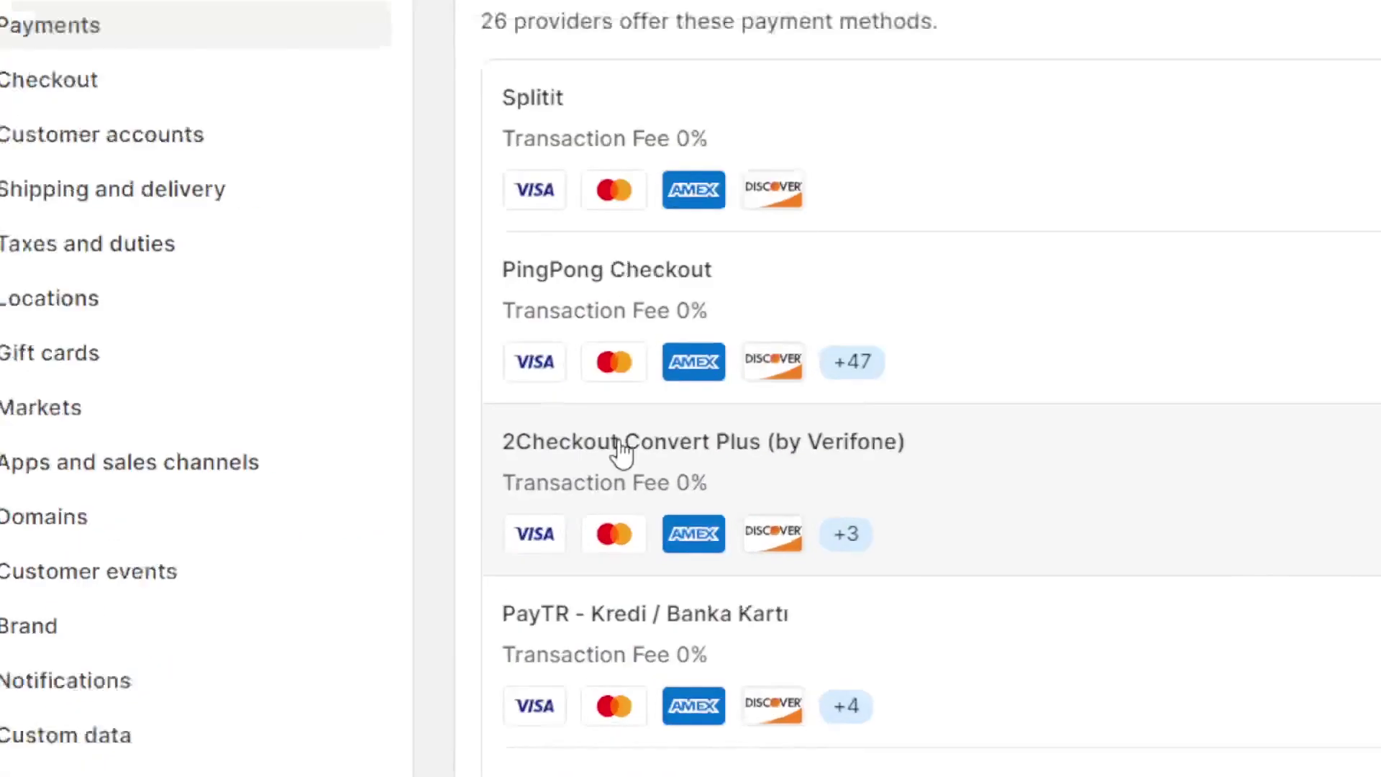
click(654, 446)
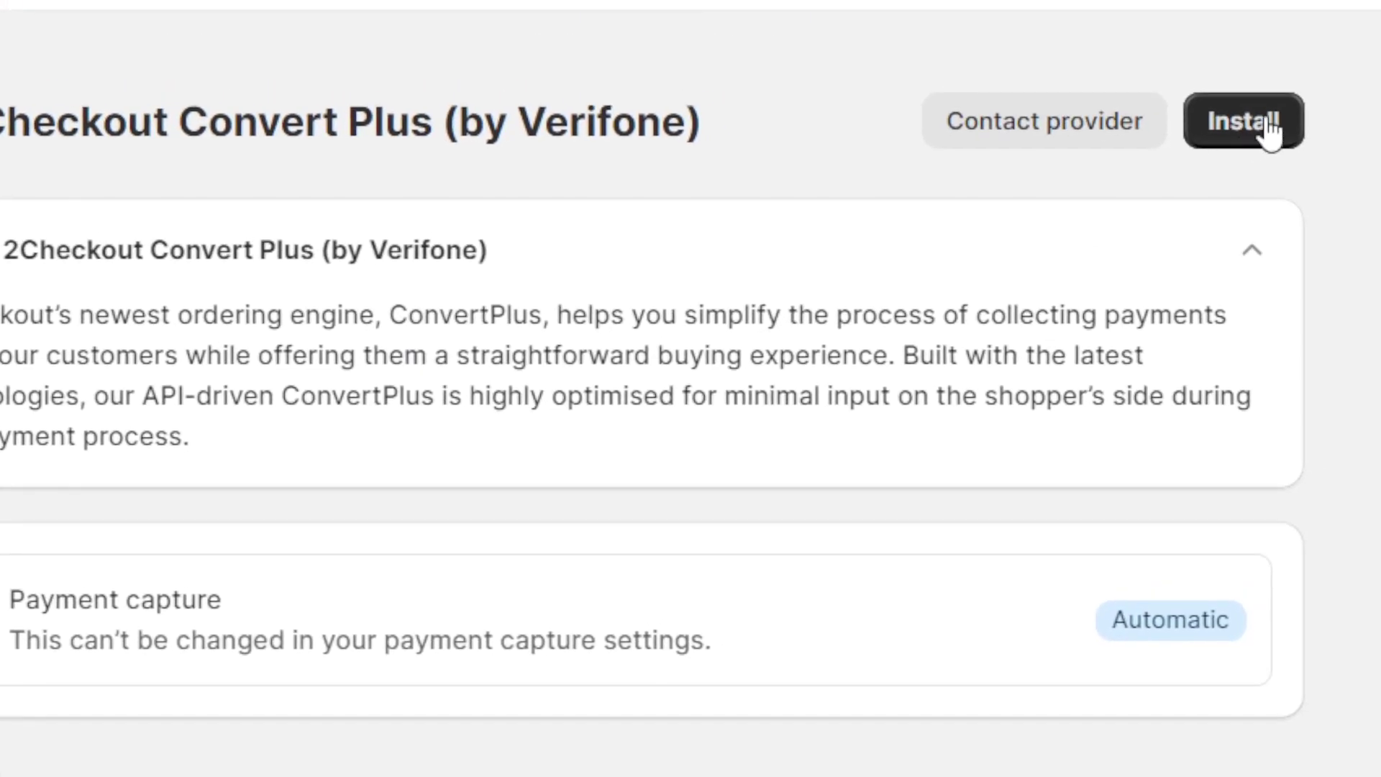
click(1371, 97)
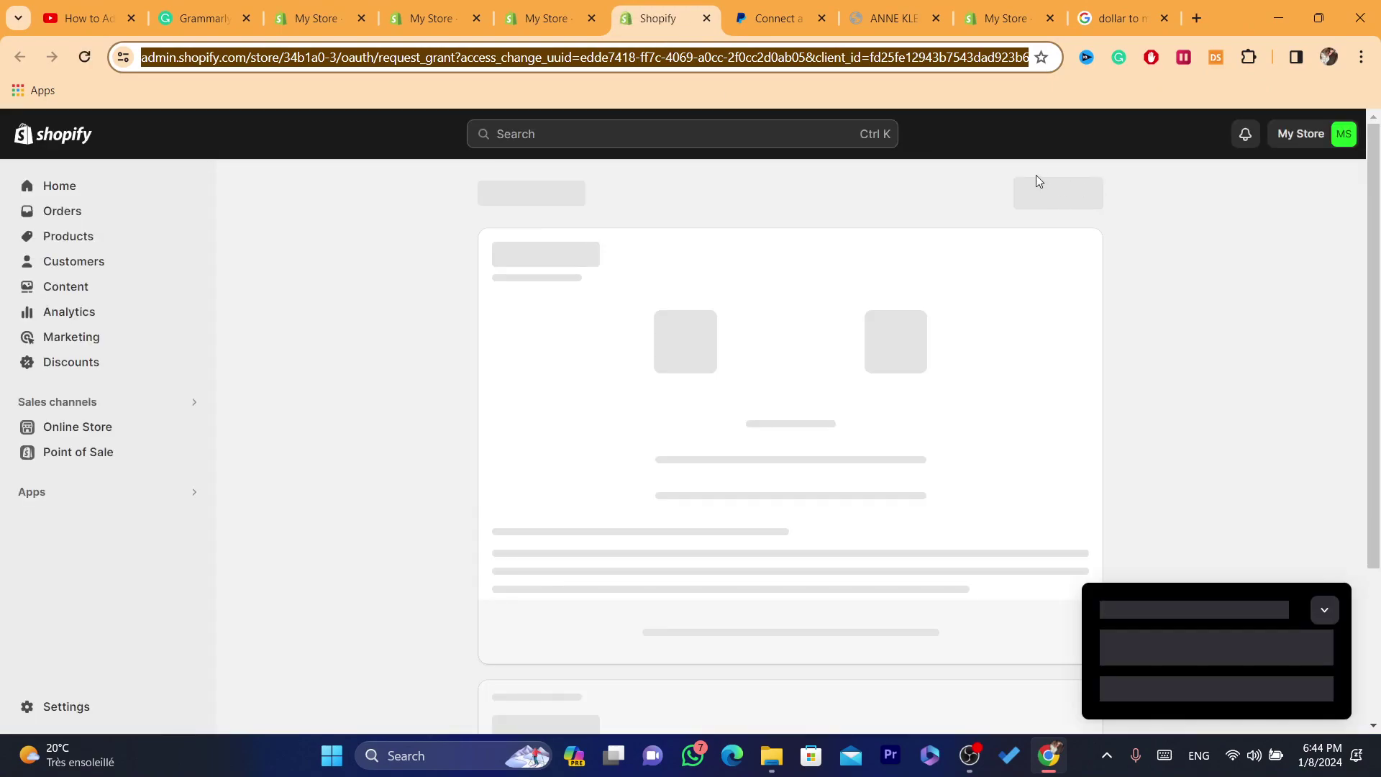
Install the 2Checkout app and go through the Merchant Code, Secret Word and Order title fields
click(1060, 197)
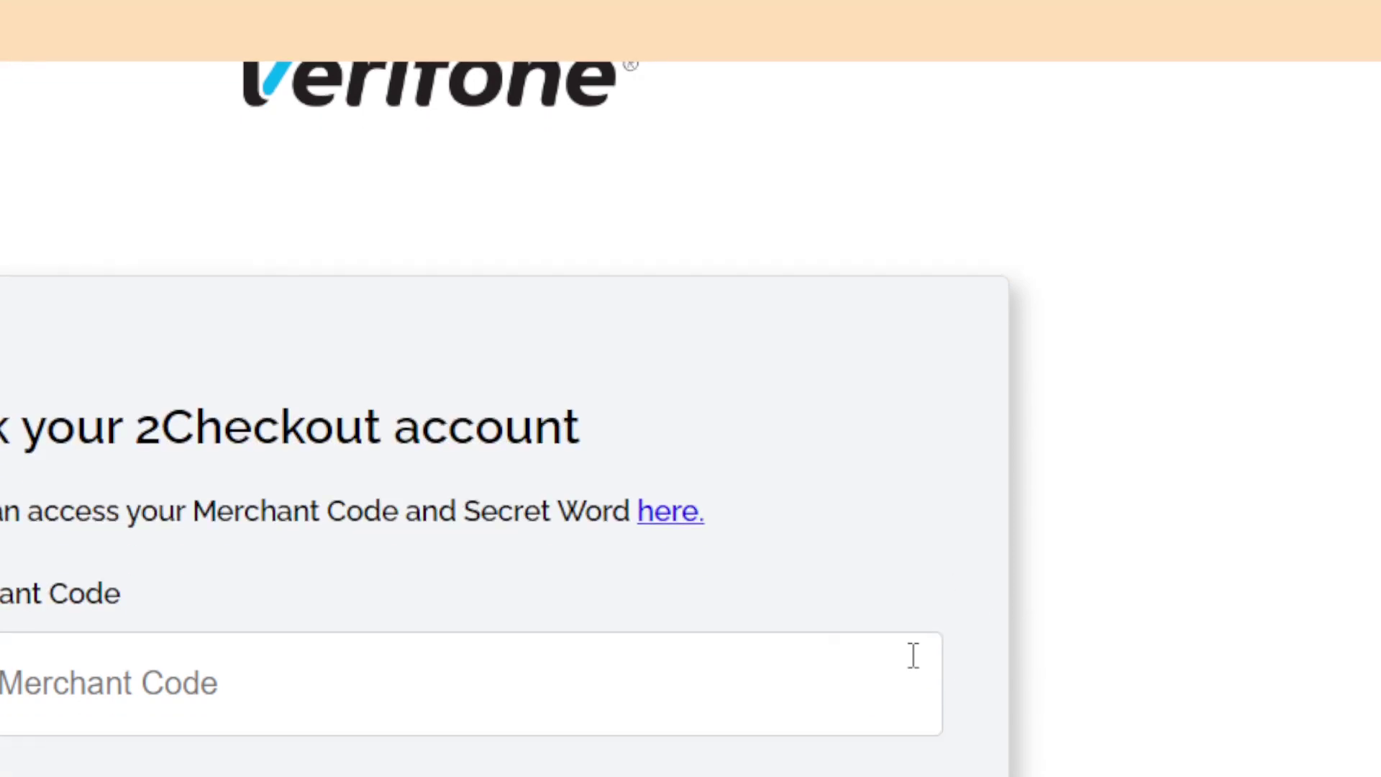
click(228, 657)
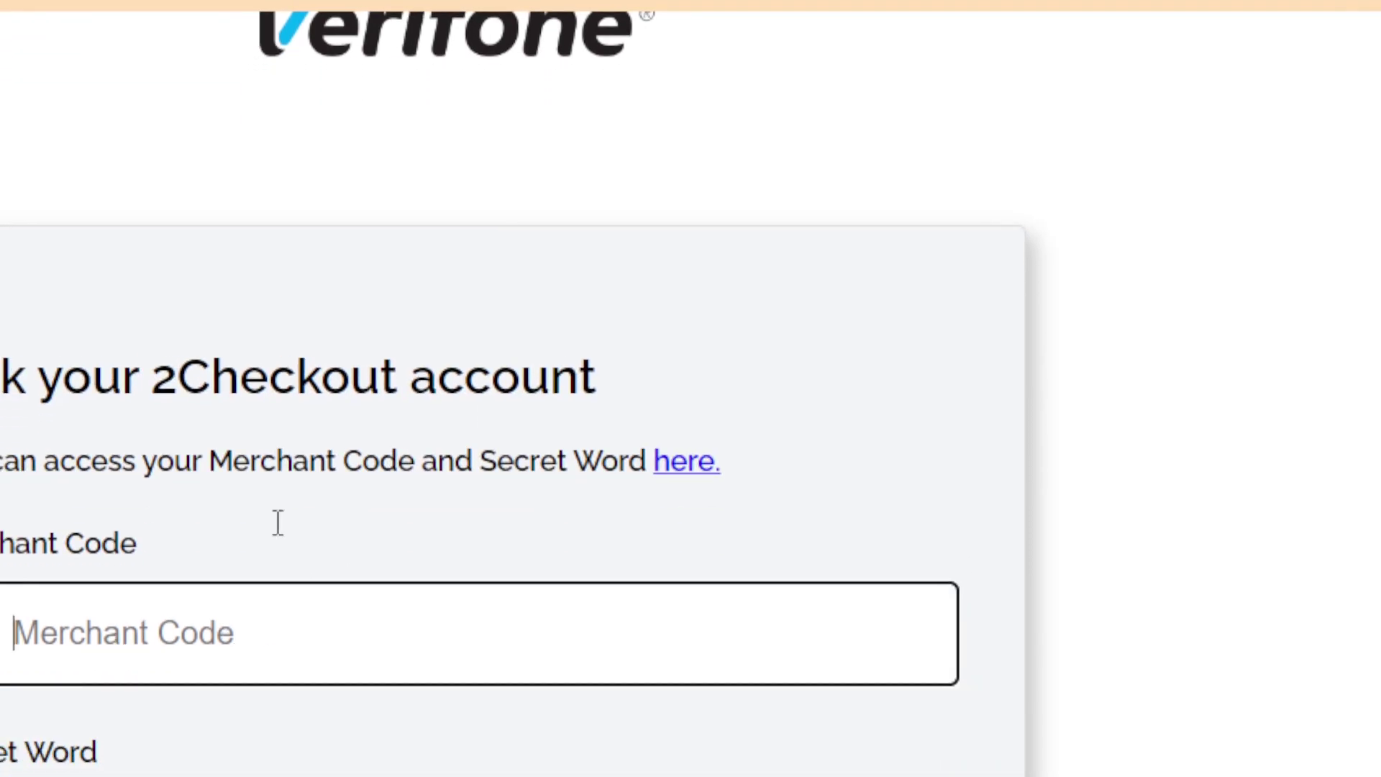
click(173, 367)
drag(173, 367, 910, 364)
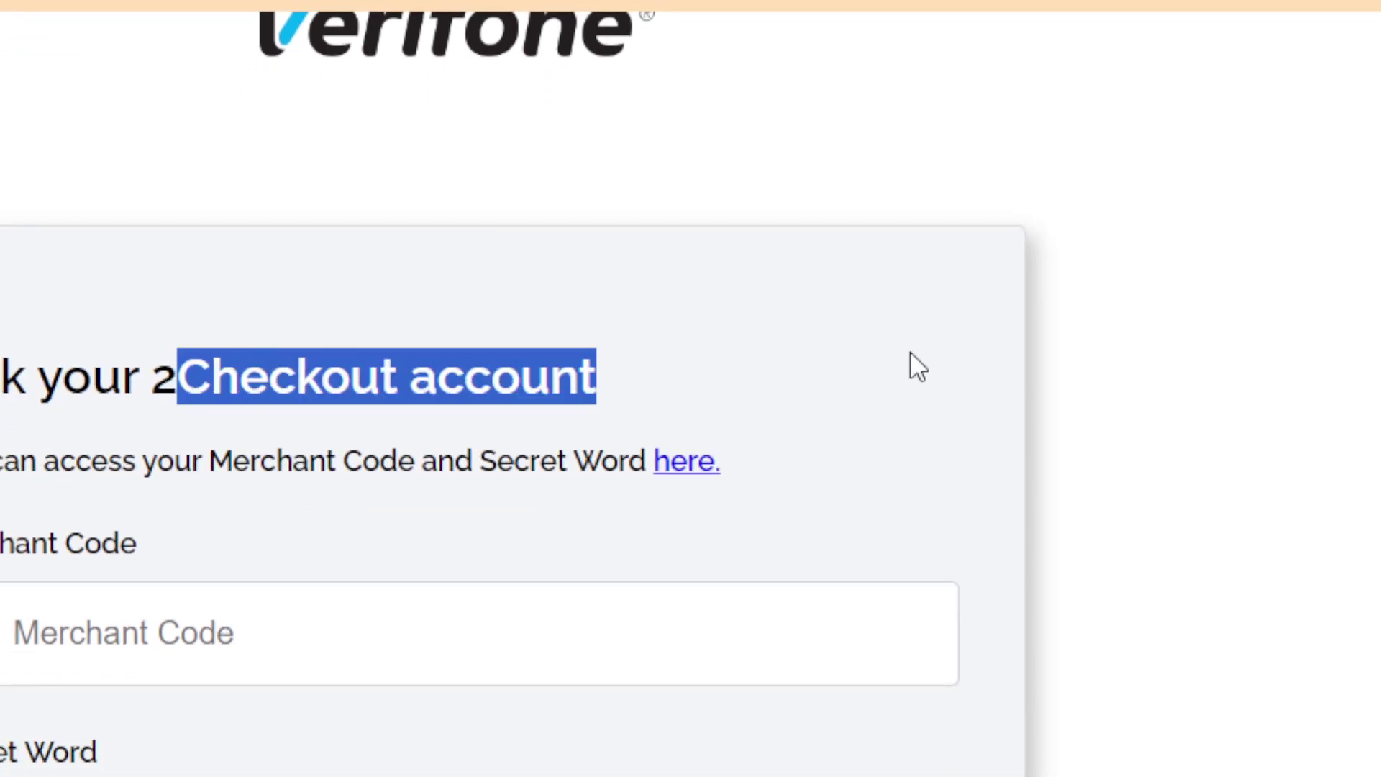
click(211, 633)
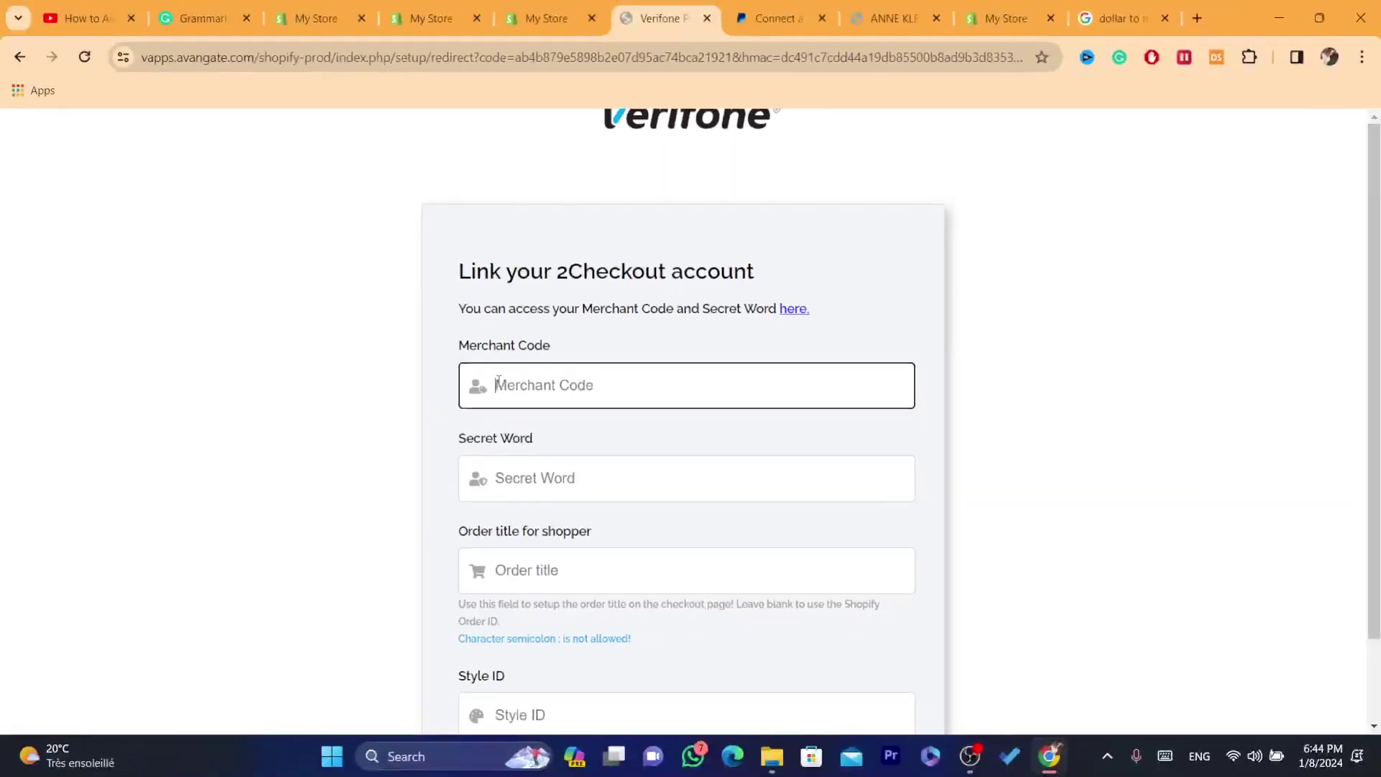
click(549, 502)
click(555, 579)
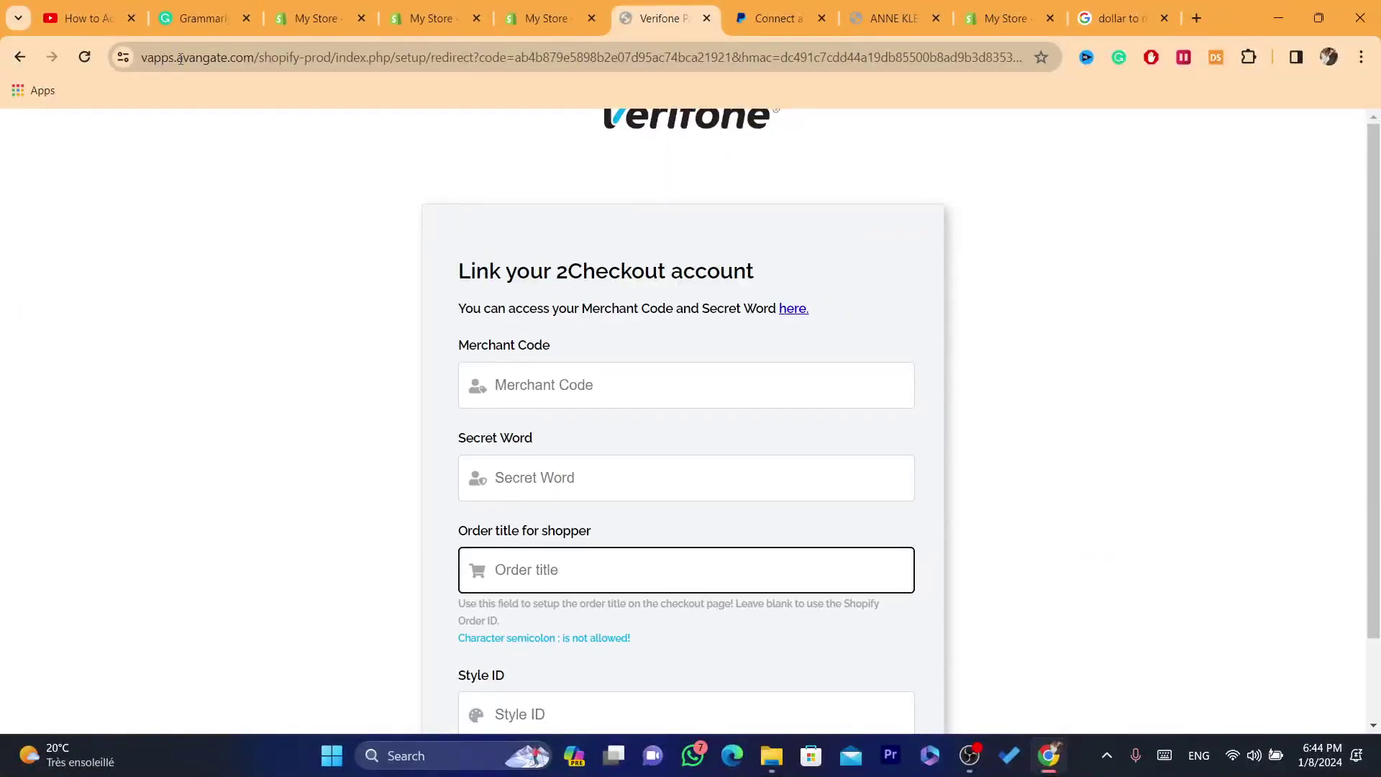
Check the avangate domain in the address, reselect Merchant Code, and return to Shopify
drag(178, 58, 219, 56)
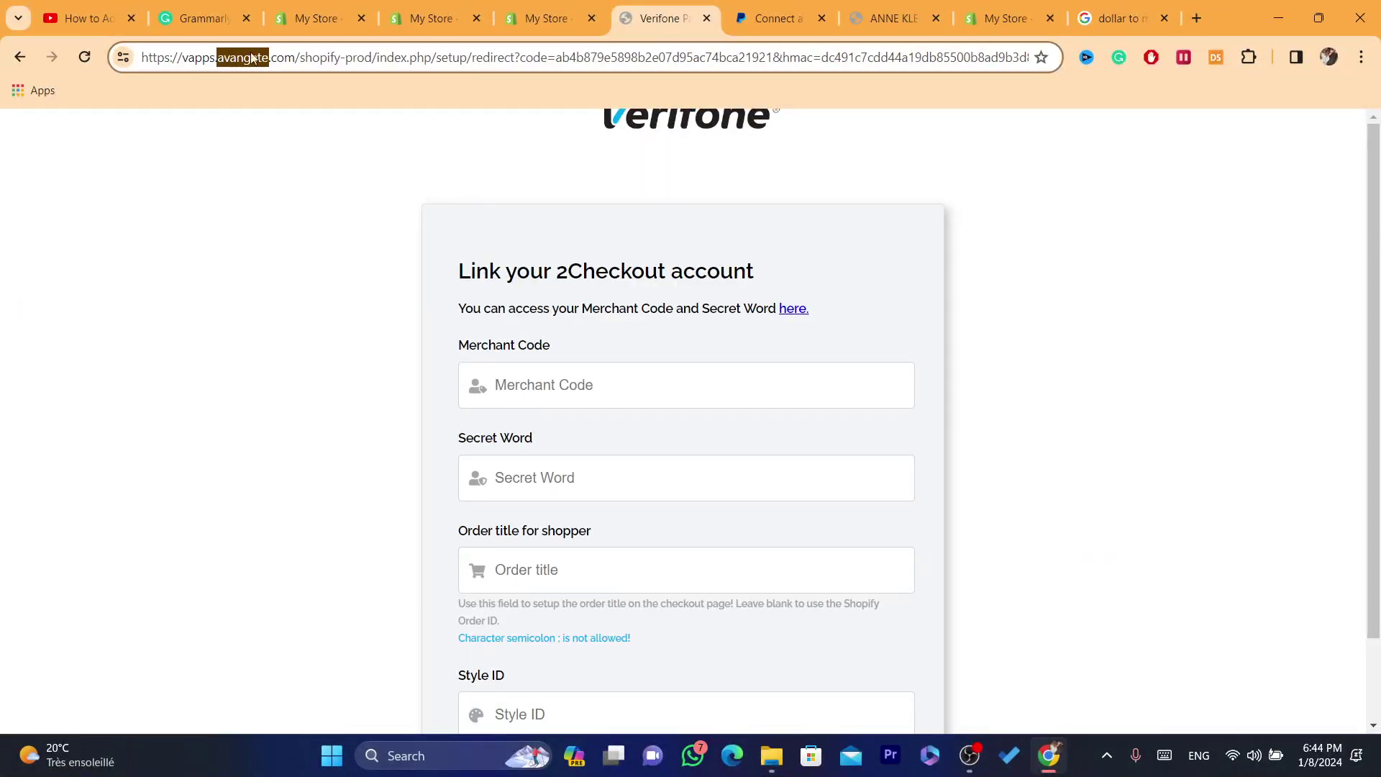
click(706, 229)
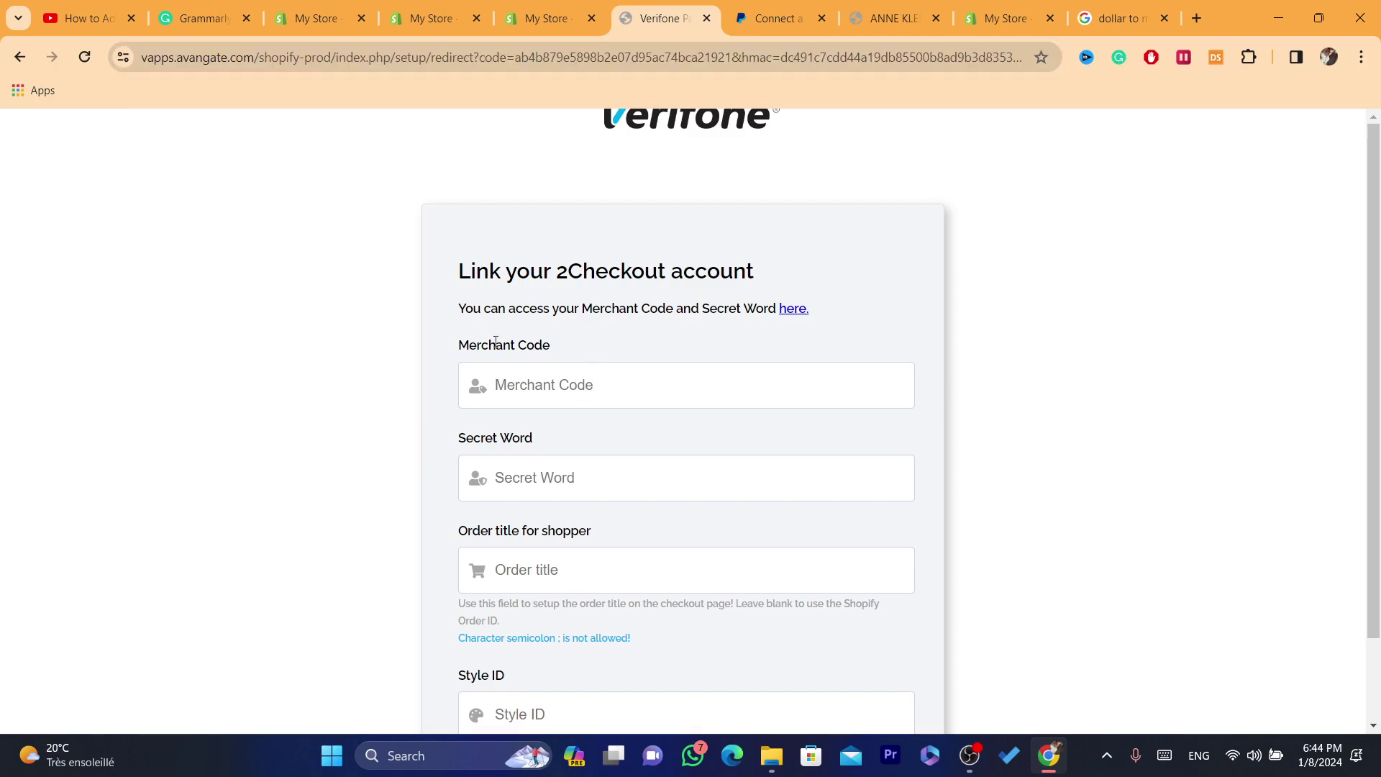
click(532, 402)
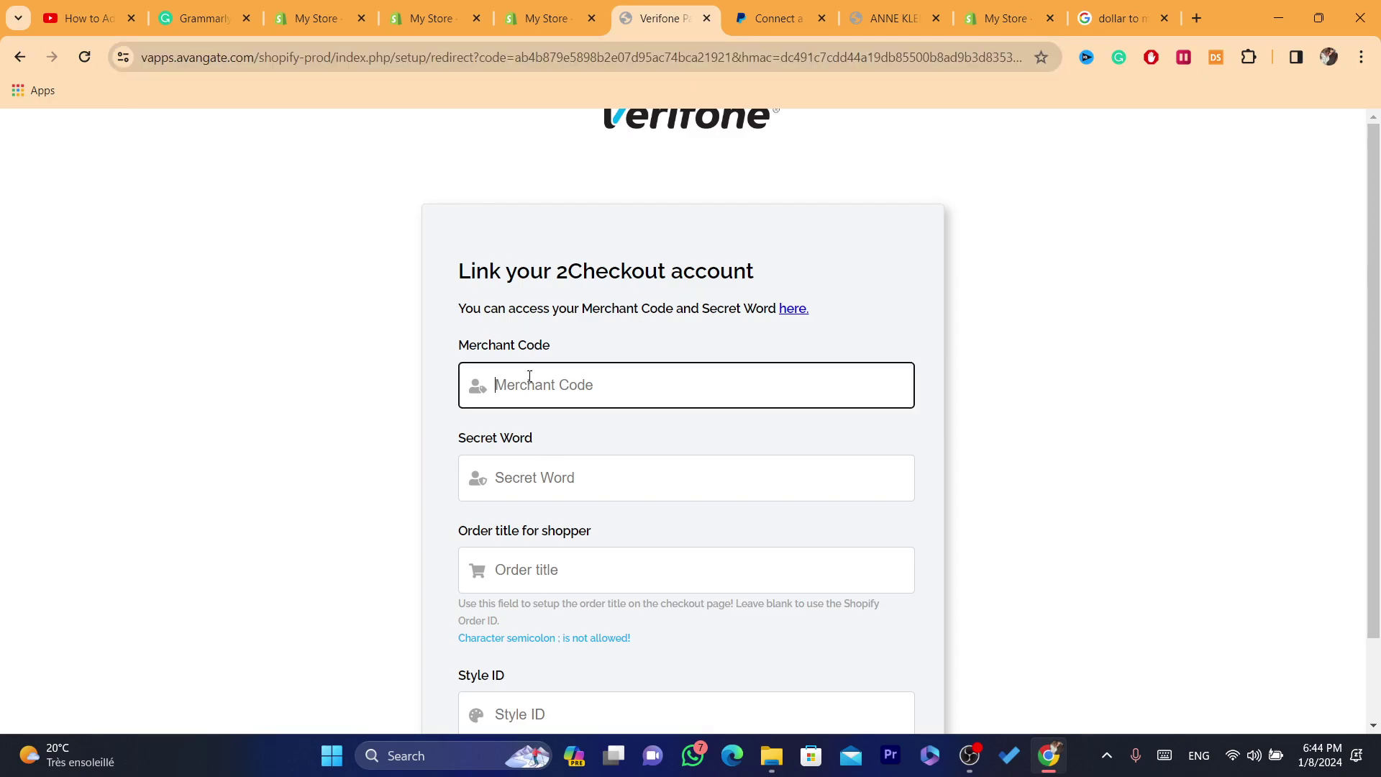
click(545, 18)
Back out twice to the Payments settings and reopen Add payment method
click(533, 259)
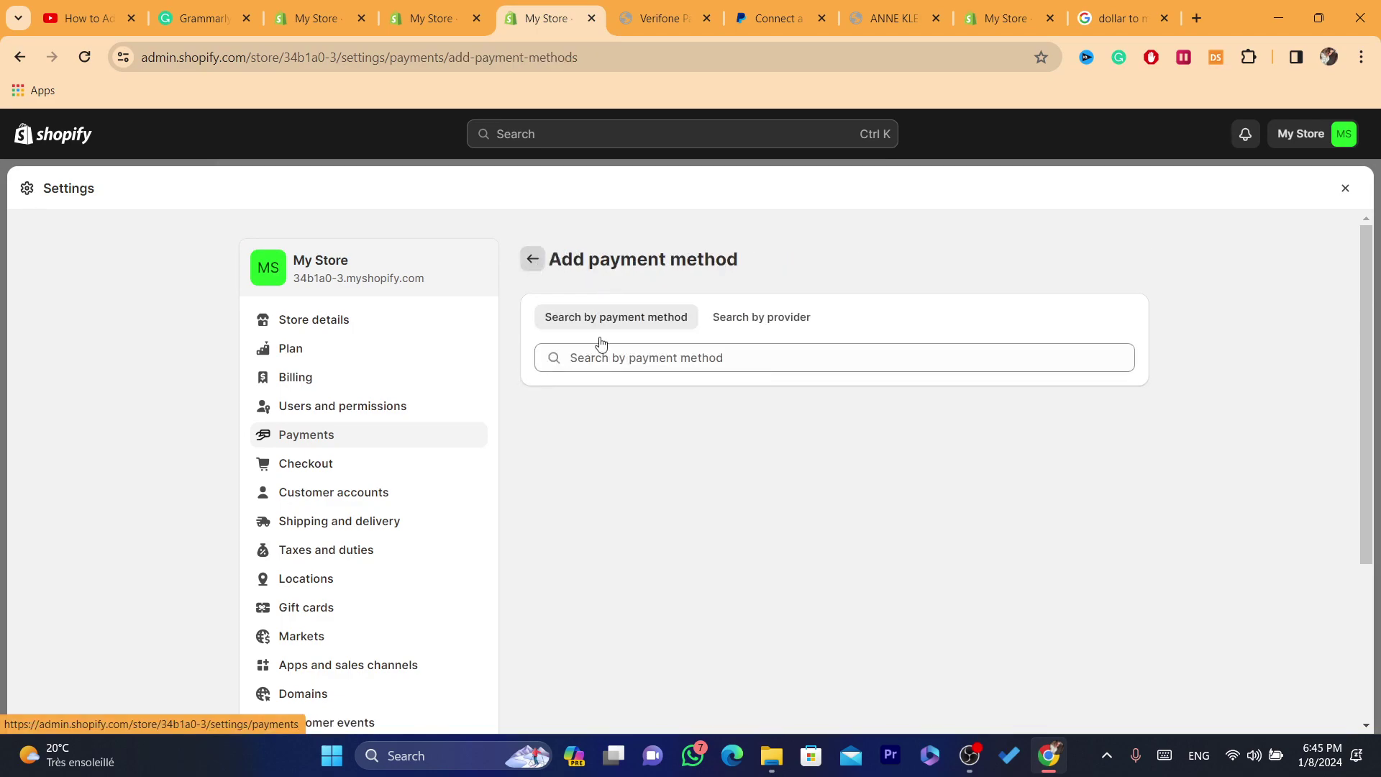
click(533, 257)
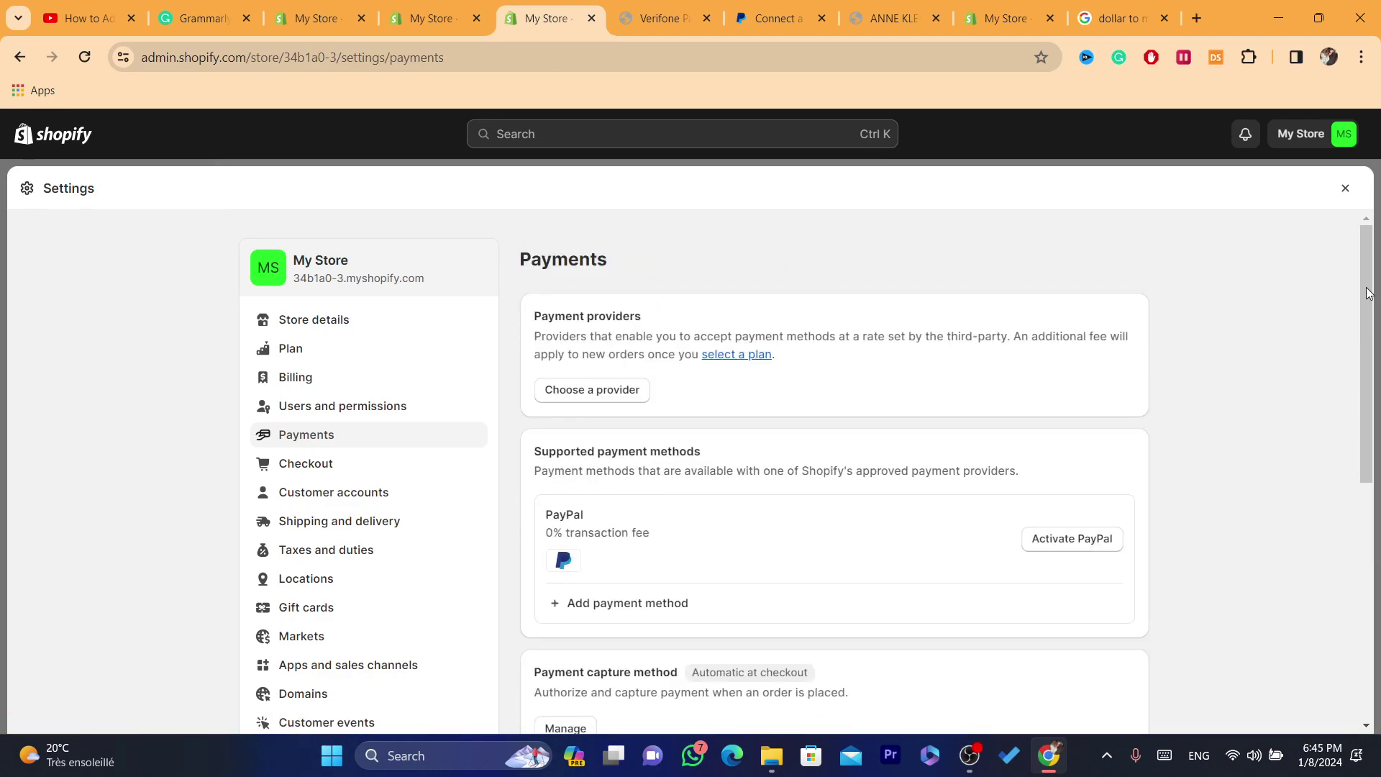
scroll(1369, 293, down, 1)
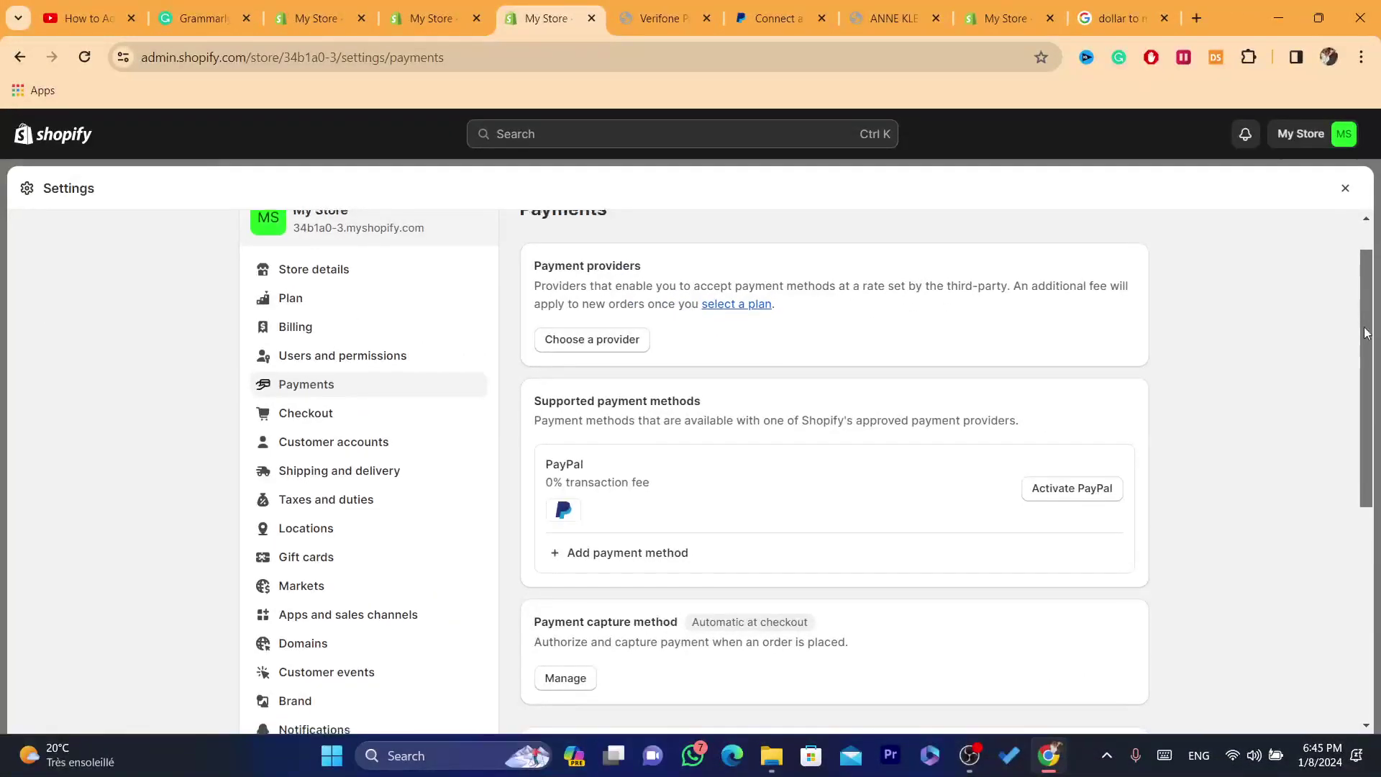
scroll(1366, 333, down, 2)
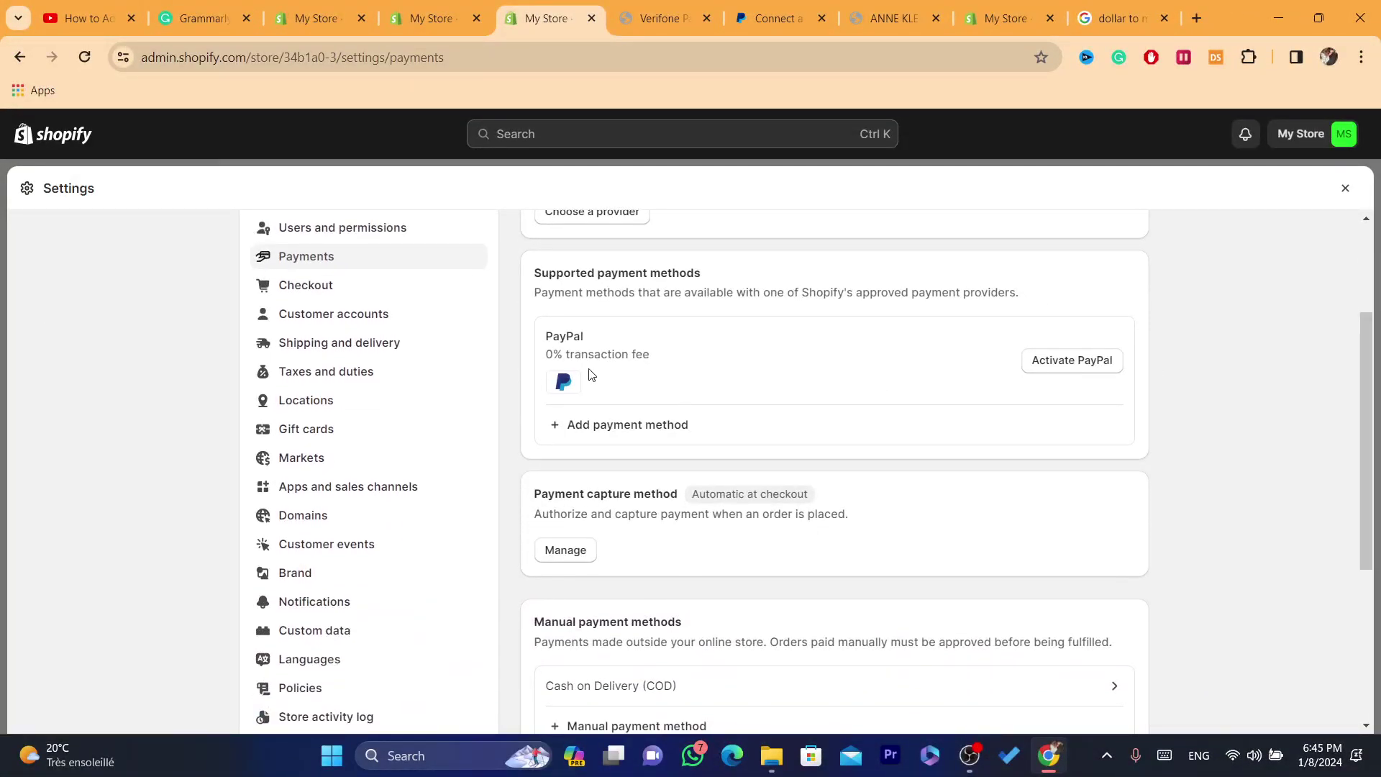
click(628, 425)
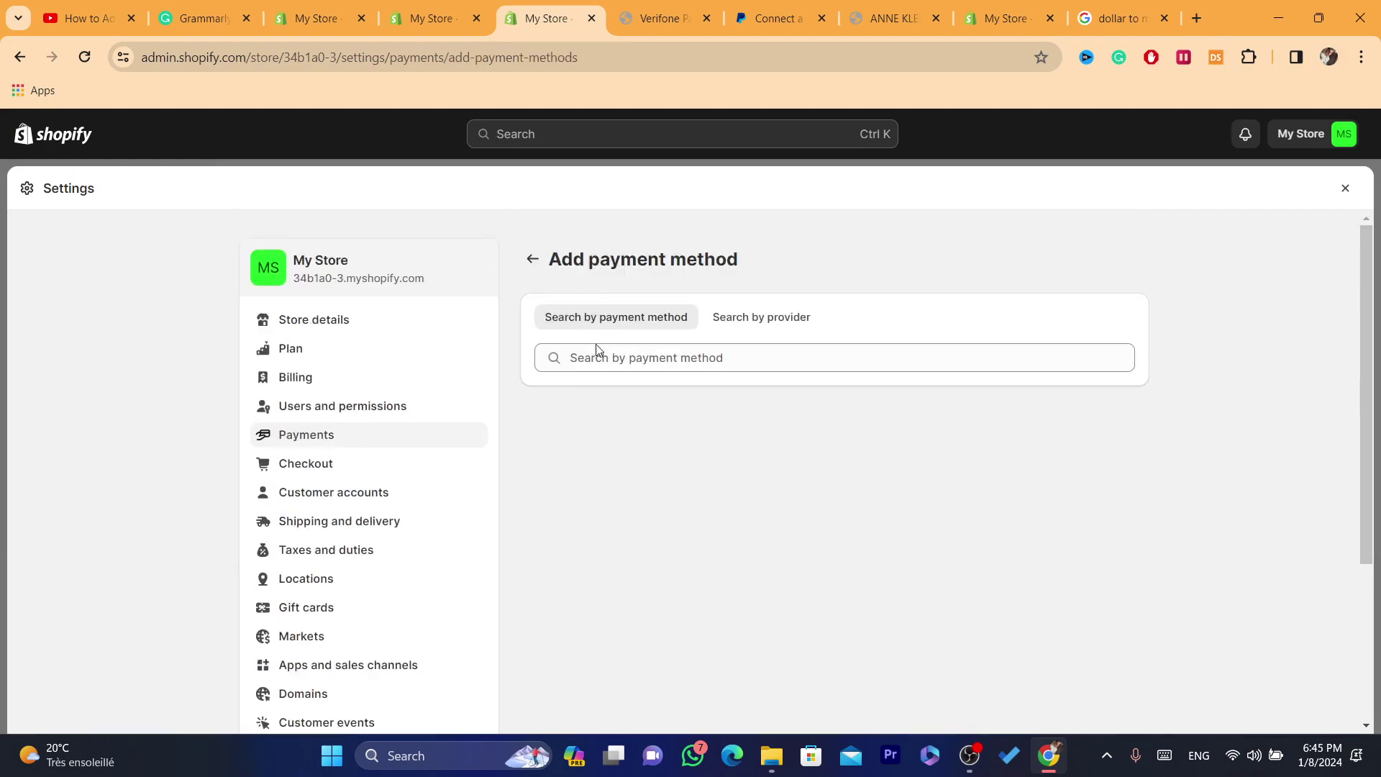
Search providers for 'sk' and open Skrill Official's provider details
click(761, 318)
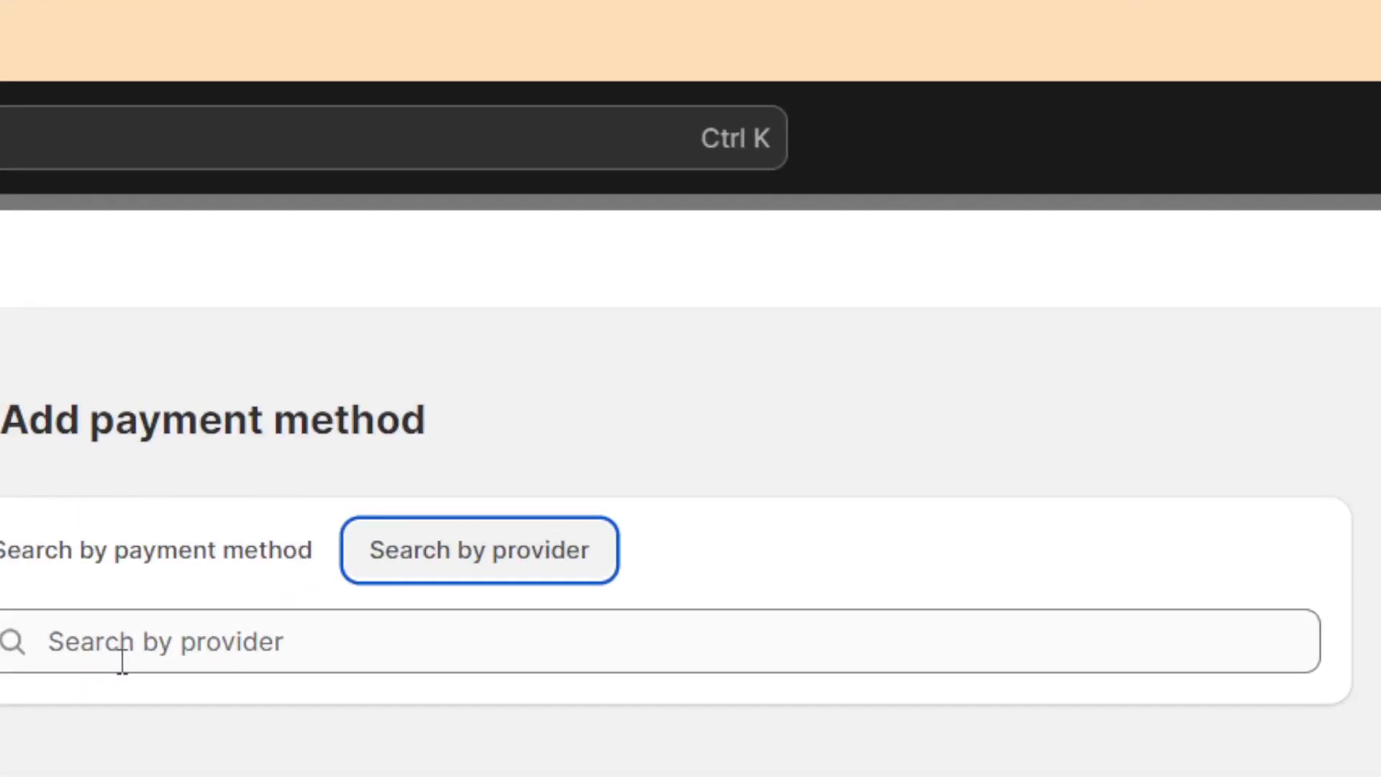
click(93, 609)
text(stri)
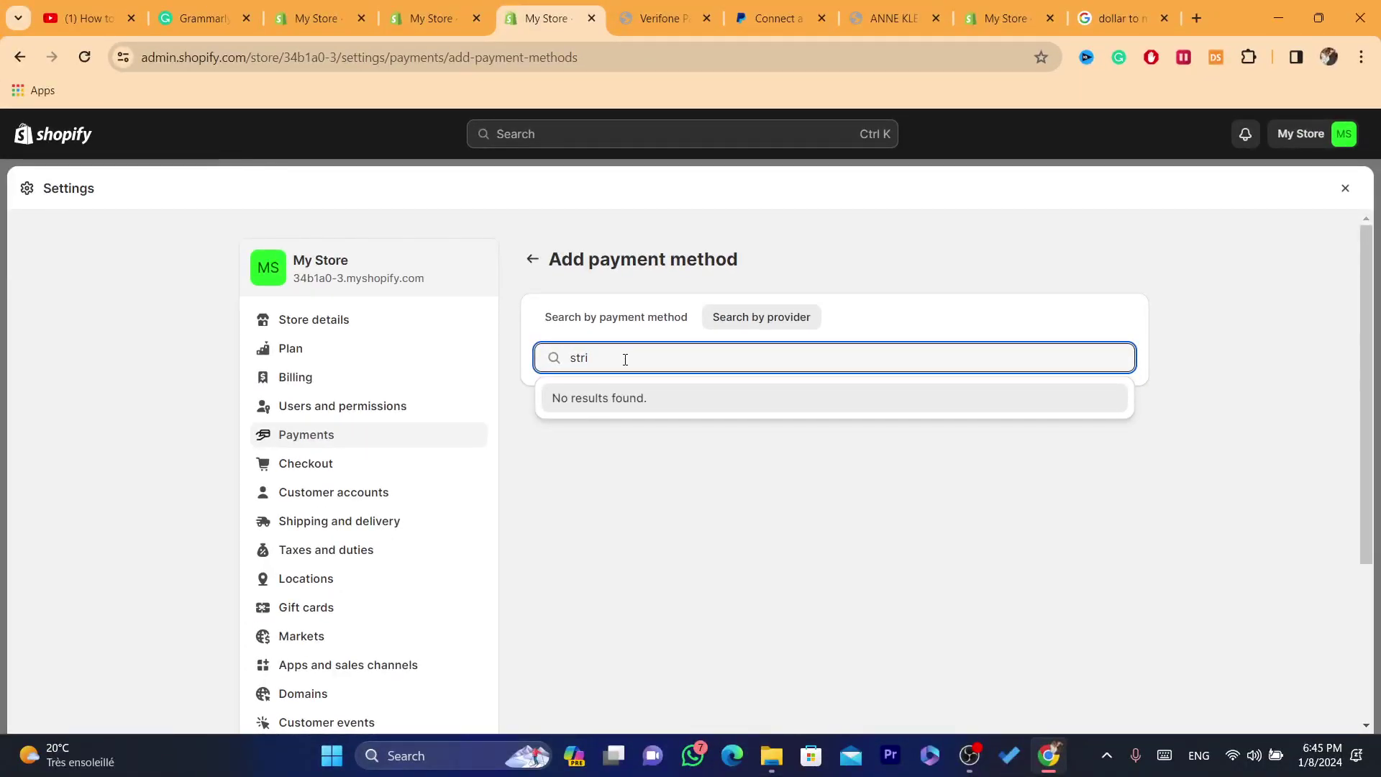
text(sk)
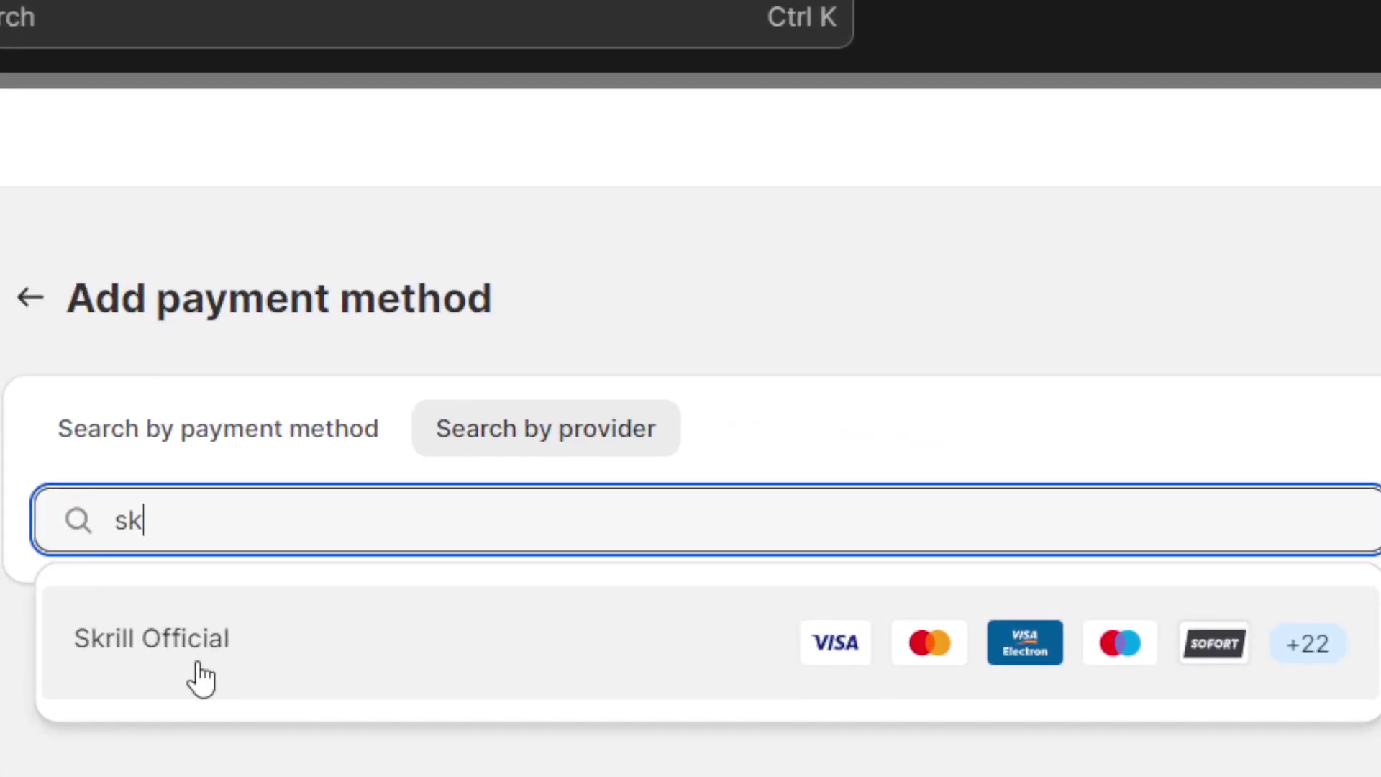
click(201, 678)
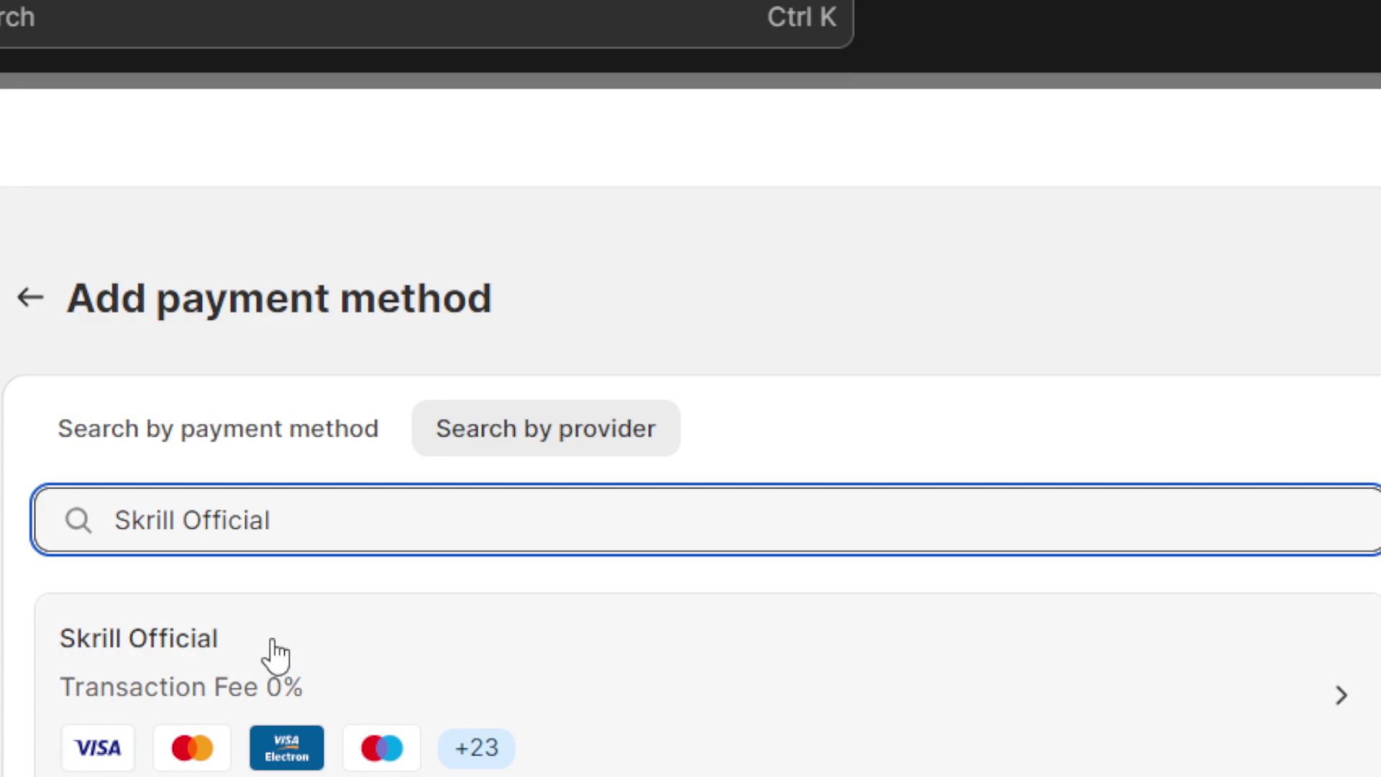
click(227, 676)
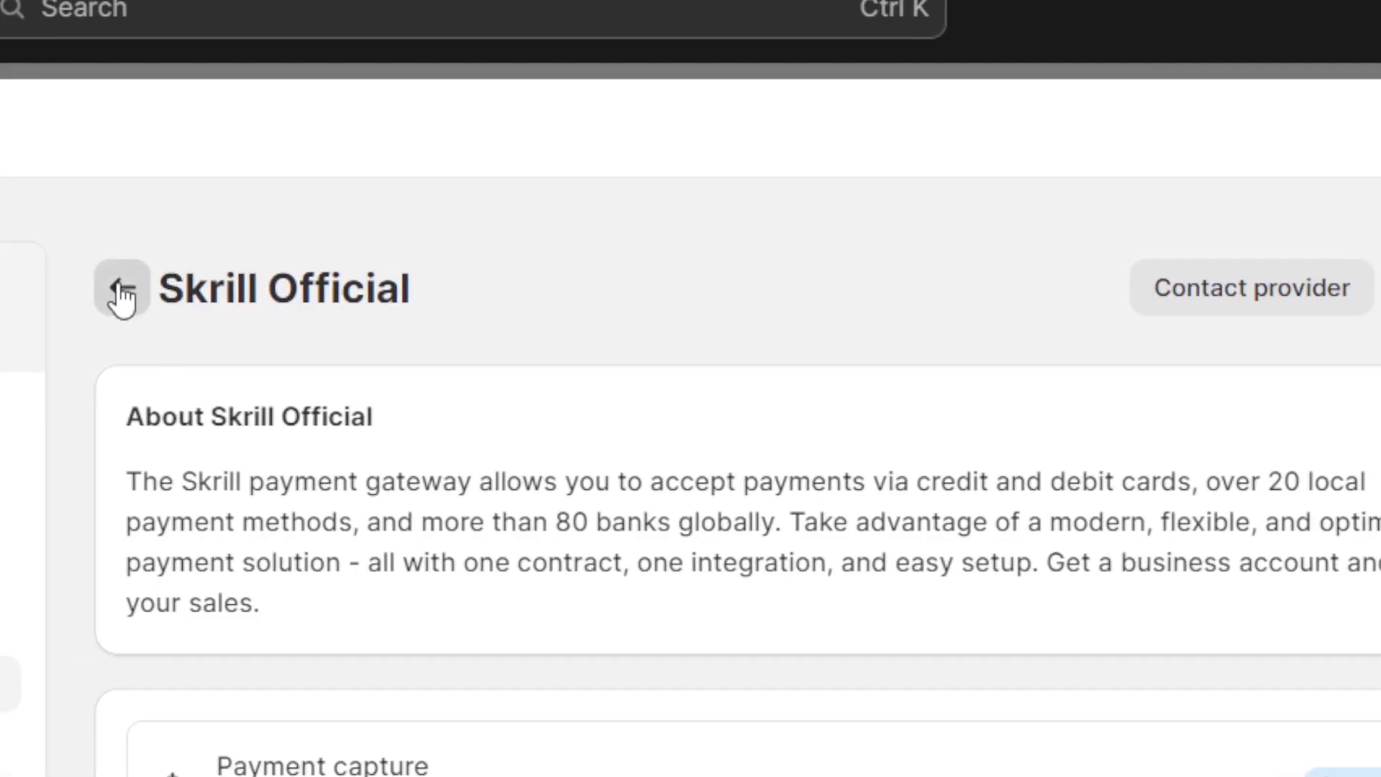
Back out through Add payment method to the Payments settings page
click(29, 288)
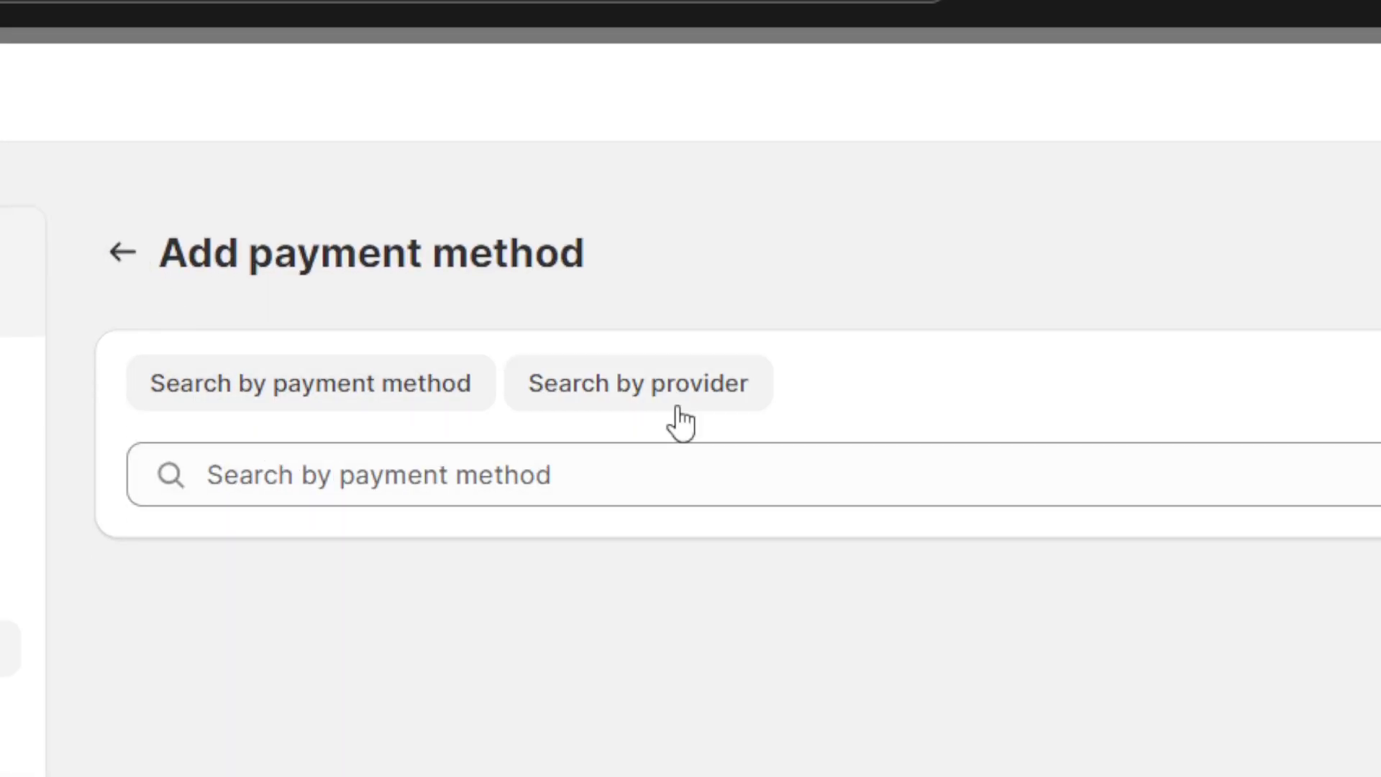
click(672, 433)
click(439, 455)
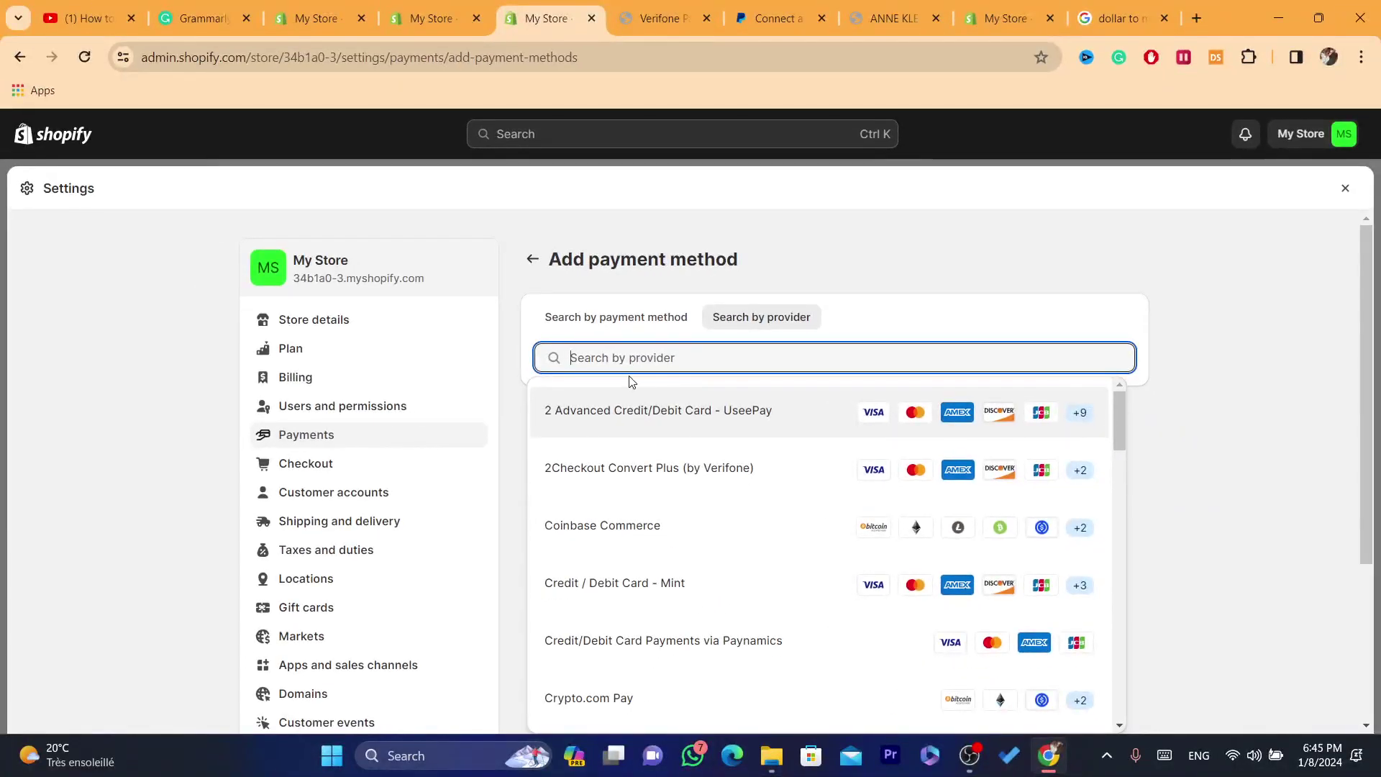
click(536, 259)
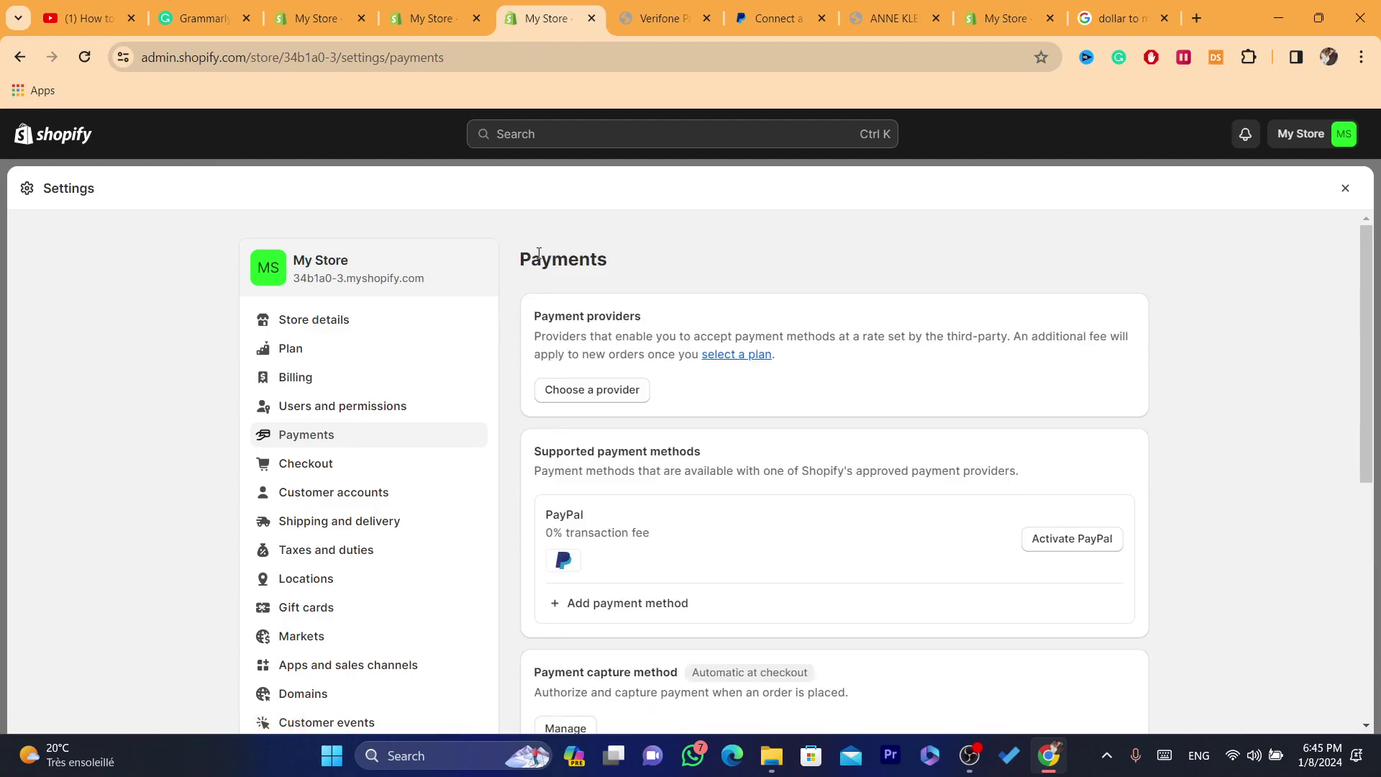
Activate PayPal Express Checkout, opening another PayPal Connect tab, then return to the Shopify setup page
click(1073, 538)
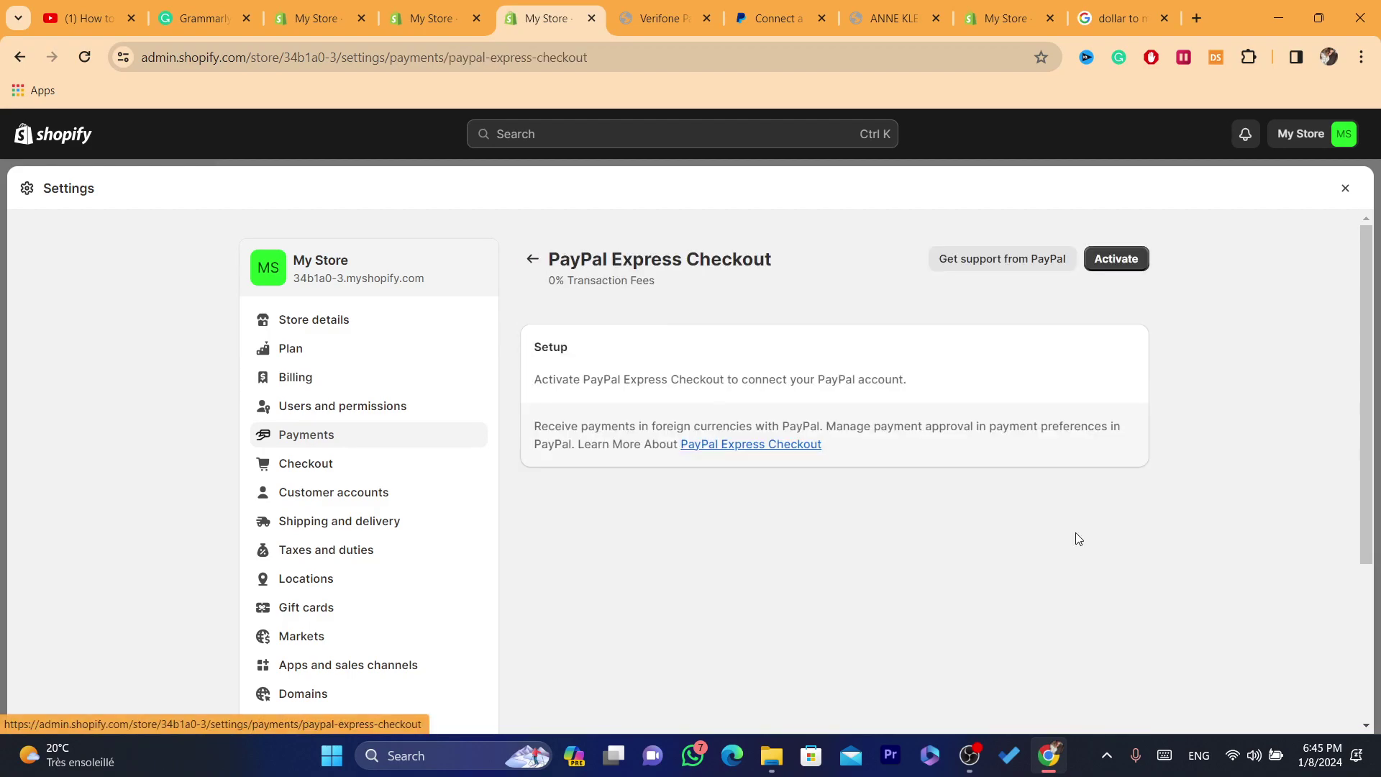
click(1109, 260)
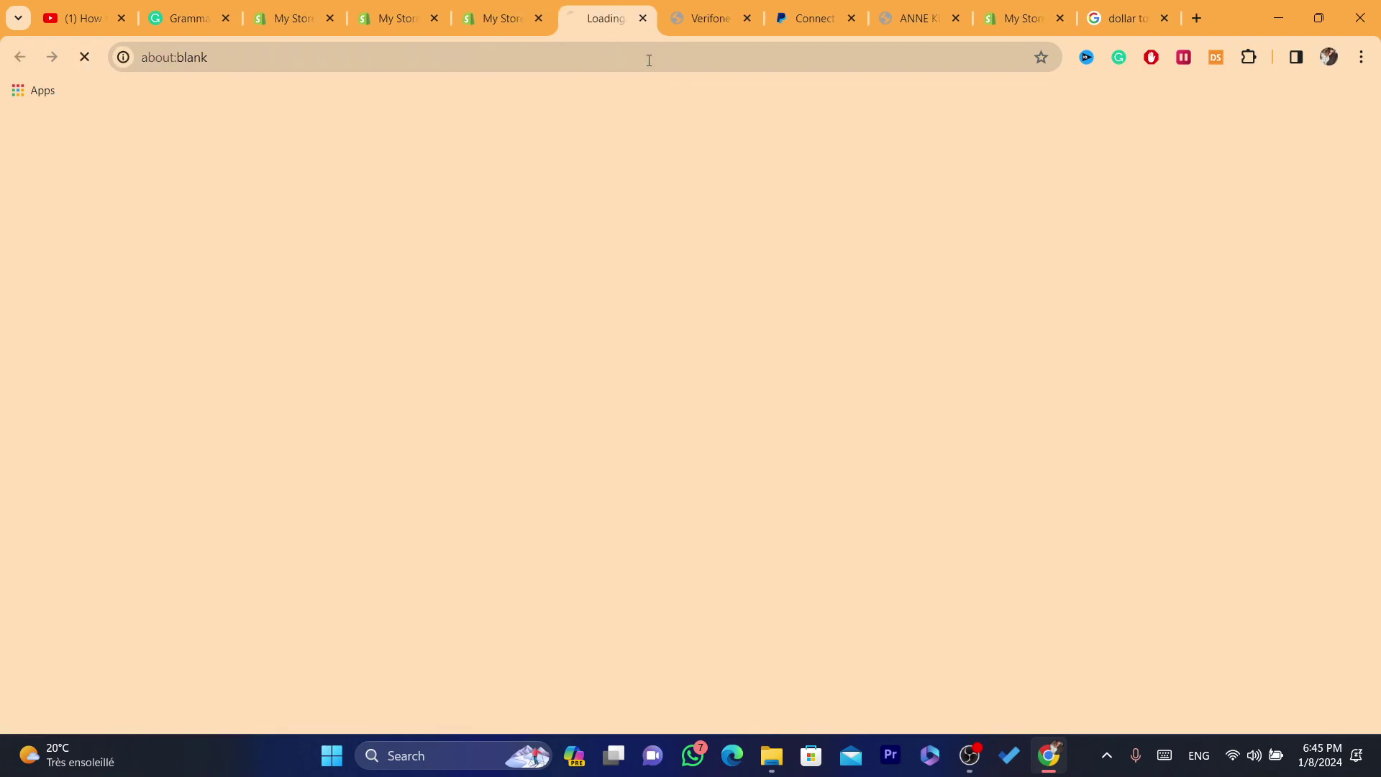
click(601, 60)
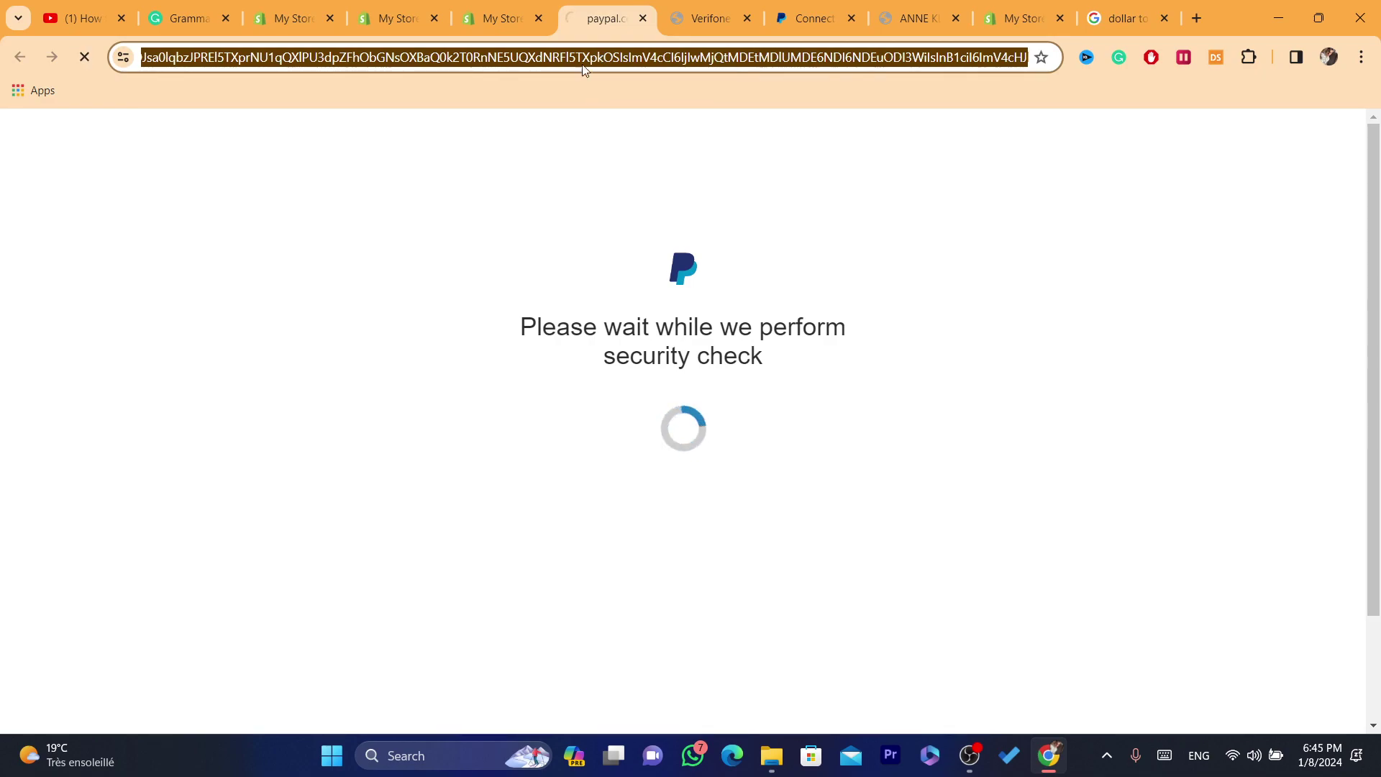
click(584, 59)
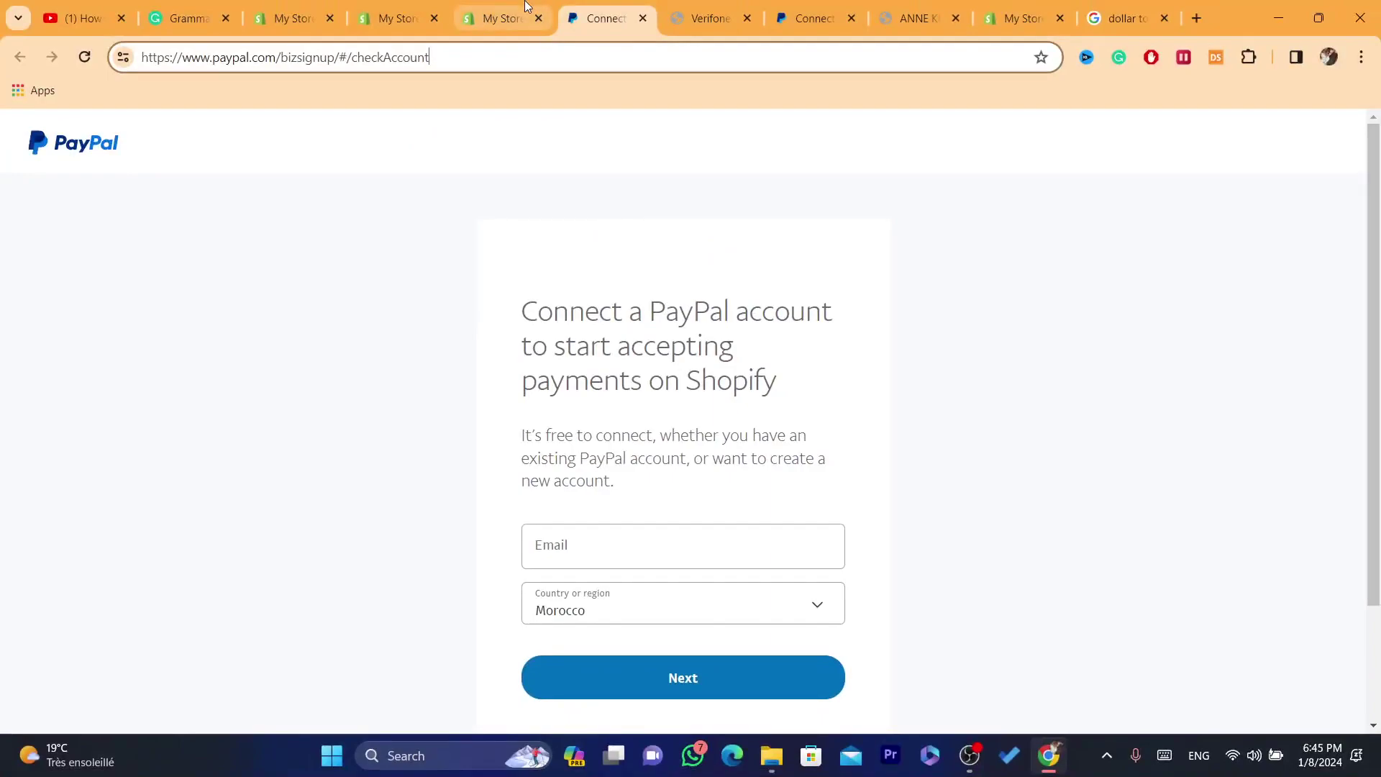
click(526, 6)
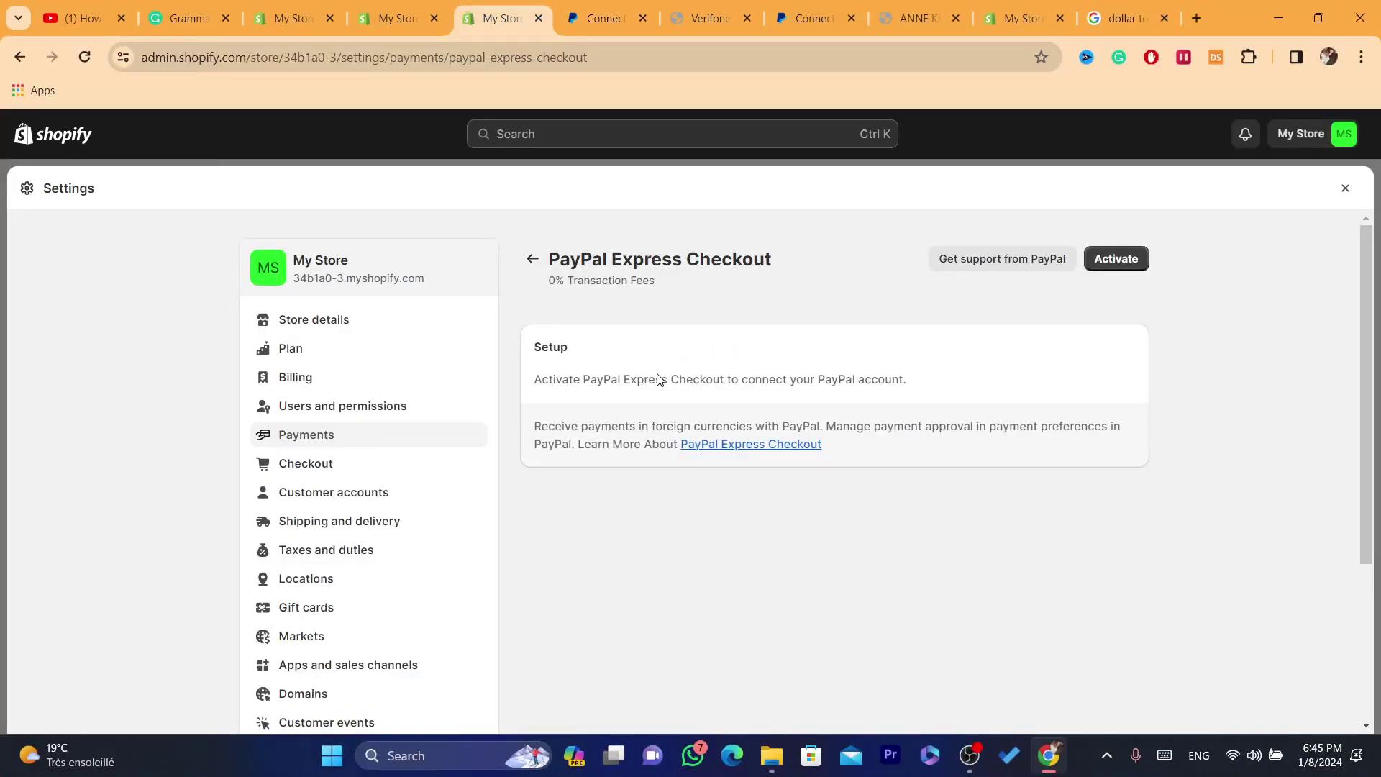